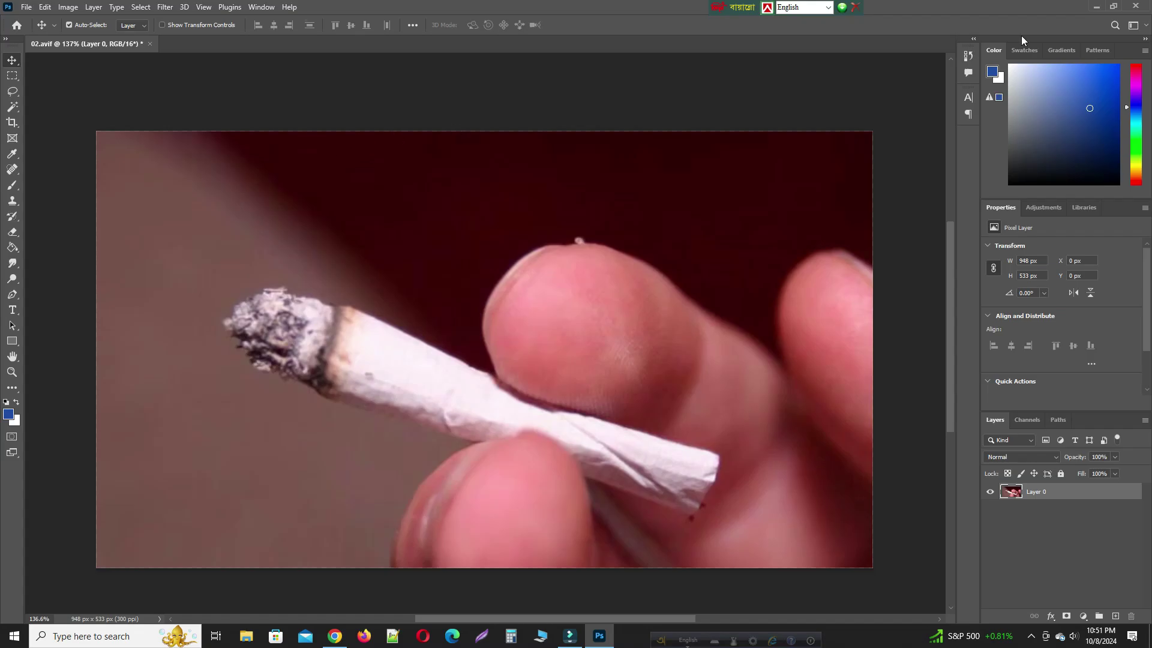
{"action": "left_click", "coordinate": [1097, 7]}
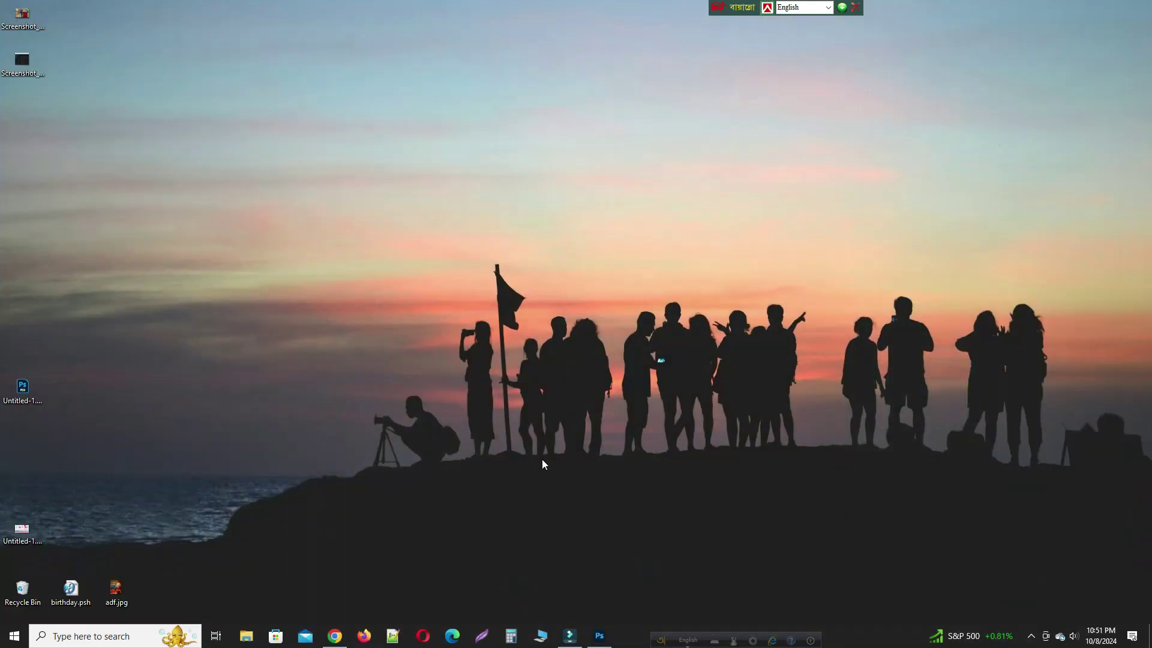
{"action": "left_click", "coordinate": [338, 637]}
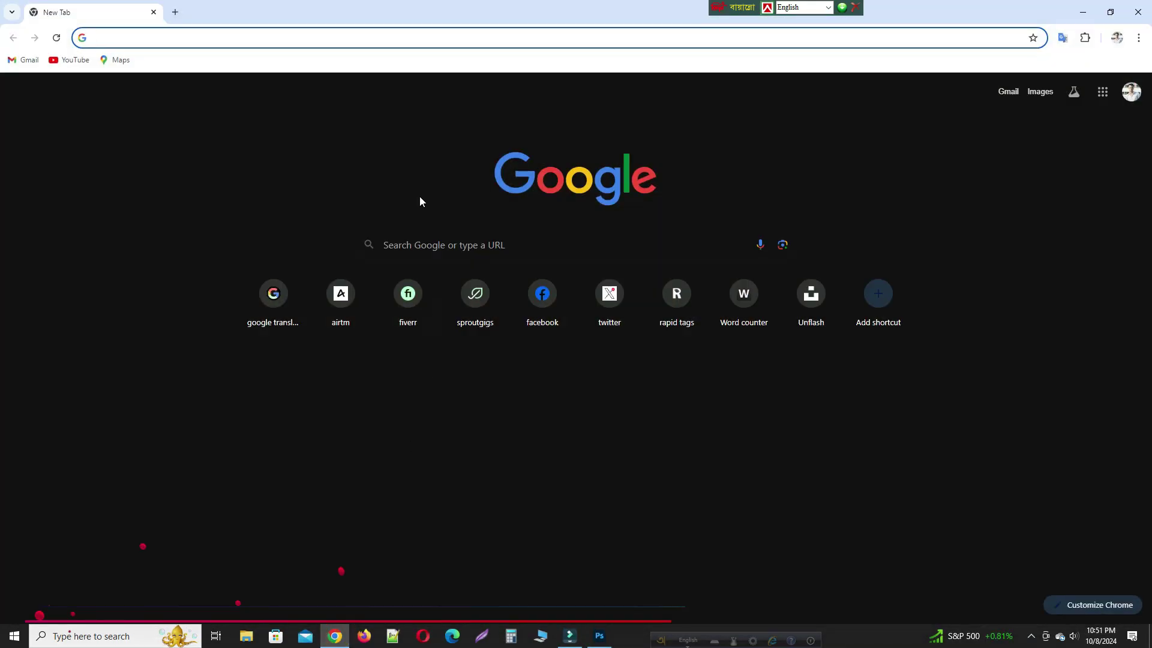
{"action": "left_click", "coordinate": [391, 40]}
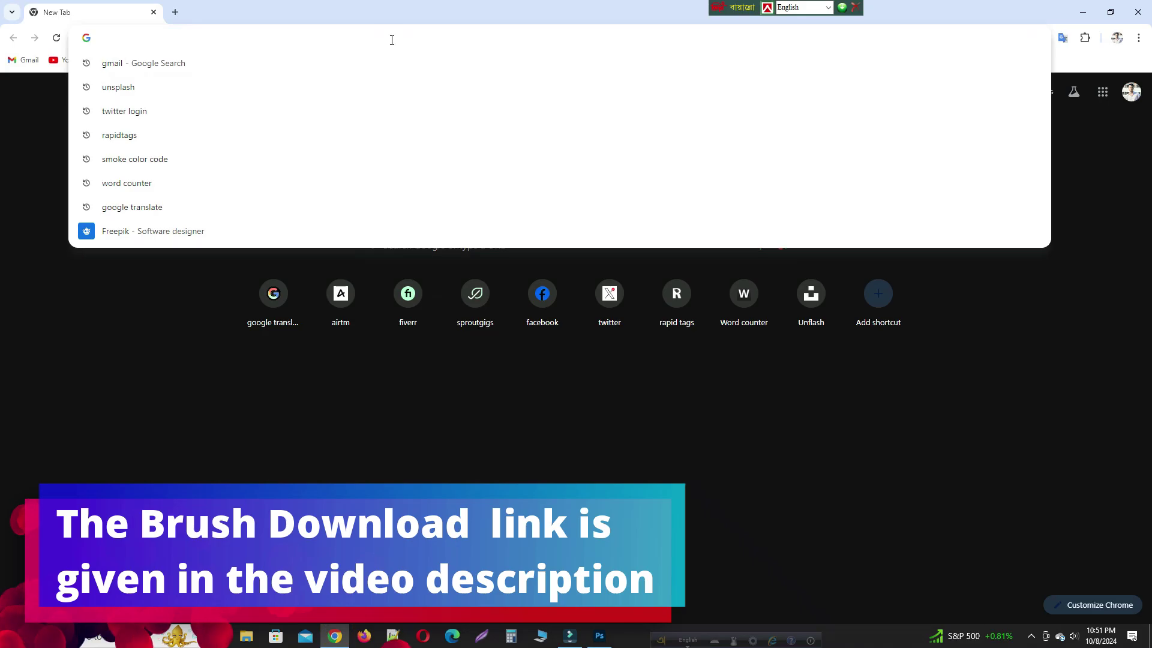
{"action": "type", "text": "https://www.deviantart.com/ofthecrucified/art/Splatter-Photoshop-Brushes-346808886"}
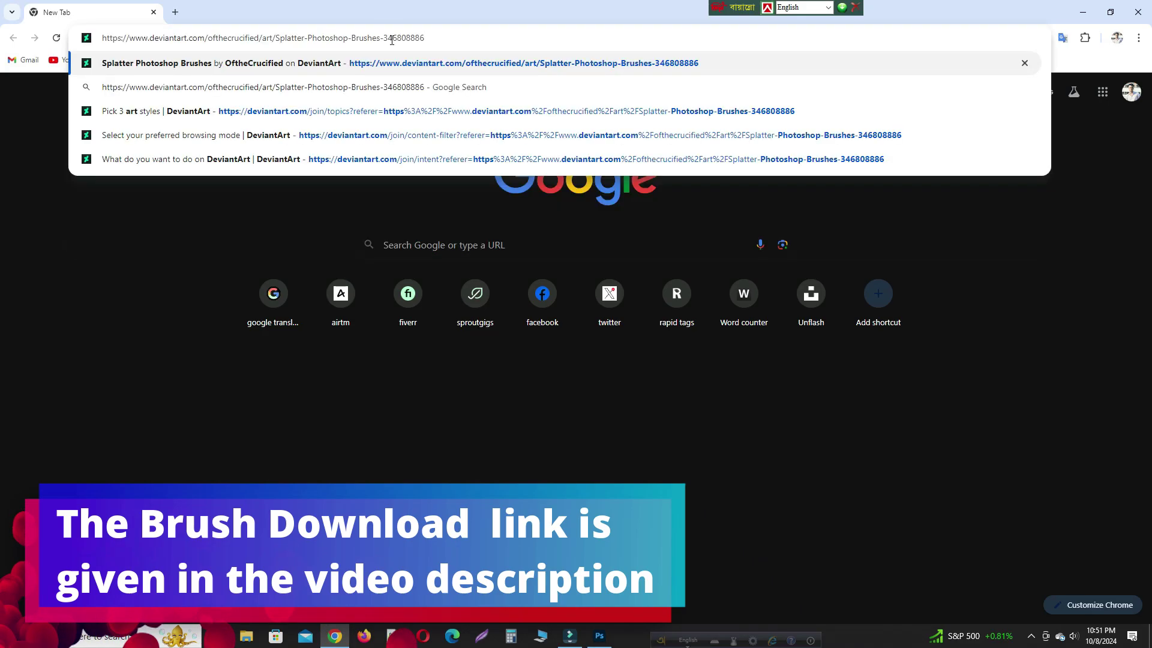
{"action": "key", "text": "Return"}
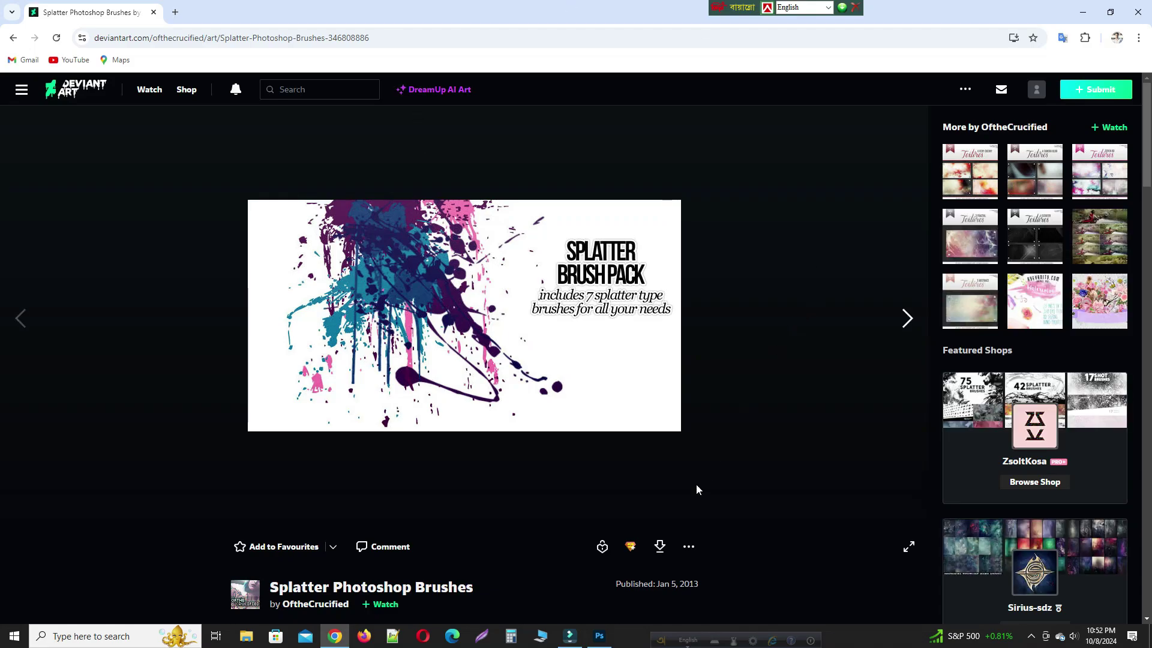
{"action": "left_click", "coordinate": [662, 546]}
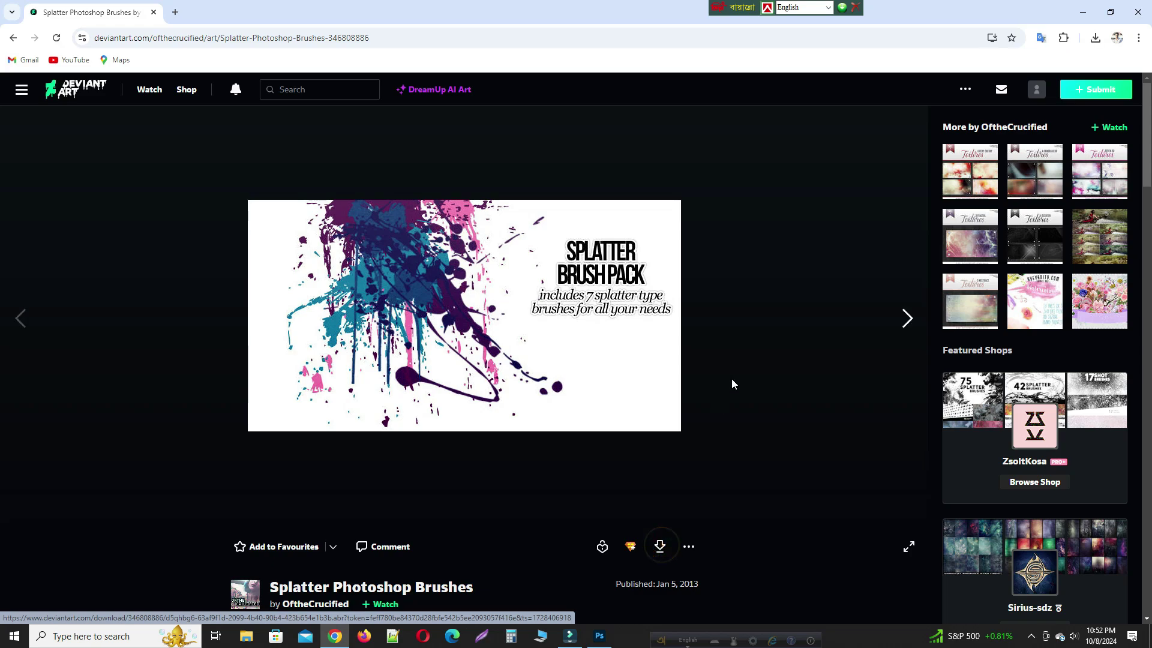
Switch to File Explorer and locate the downloaded splatter brush files in the download folder on New Volume (F:).
{"action": "left_click", "coordinate": [1080, 13]}
{"action": "left_click", "coordinate": [539, 634]}
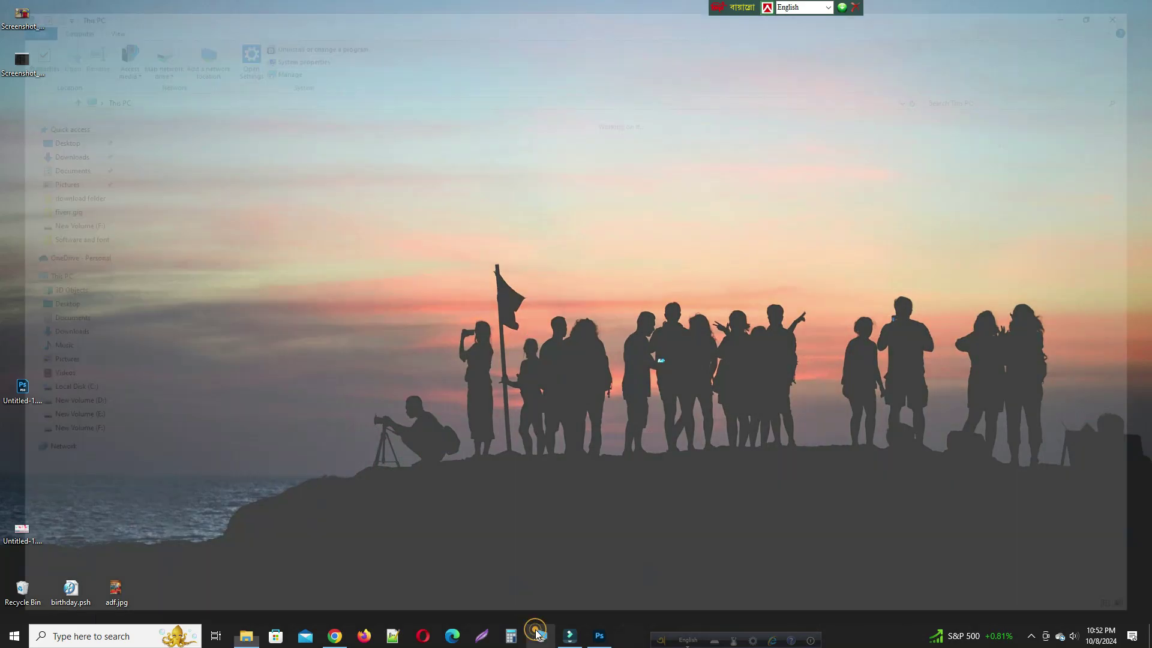
{"action": "double_click", "coordinate": [647, 225]}
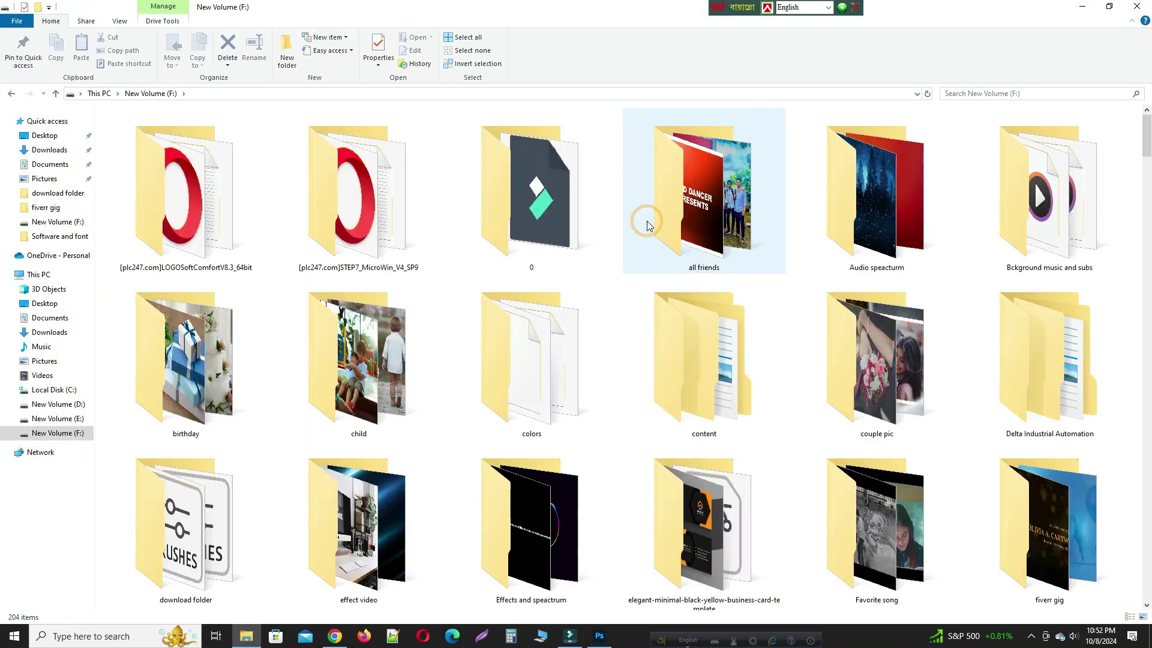
{"action": "double_click", "coordinate": [234, 525]}
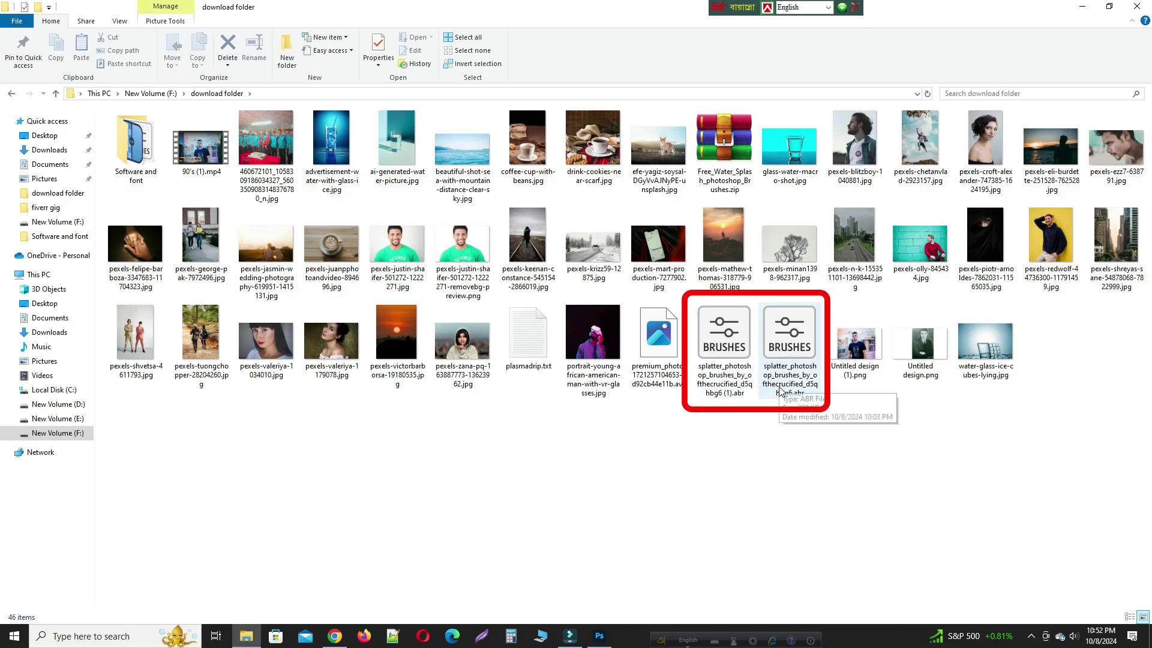
{"action": "left_click", "coordinate": [736, 387]}
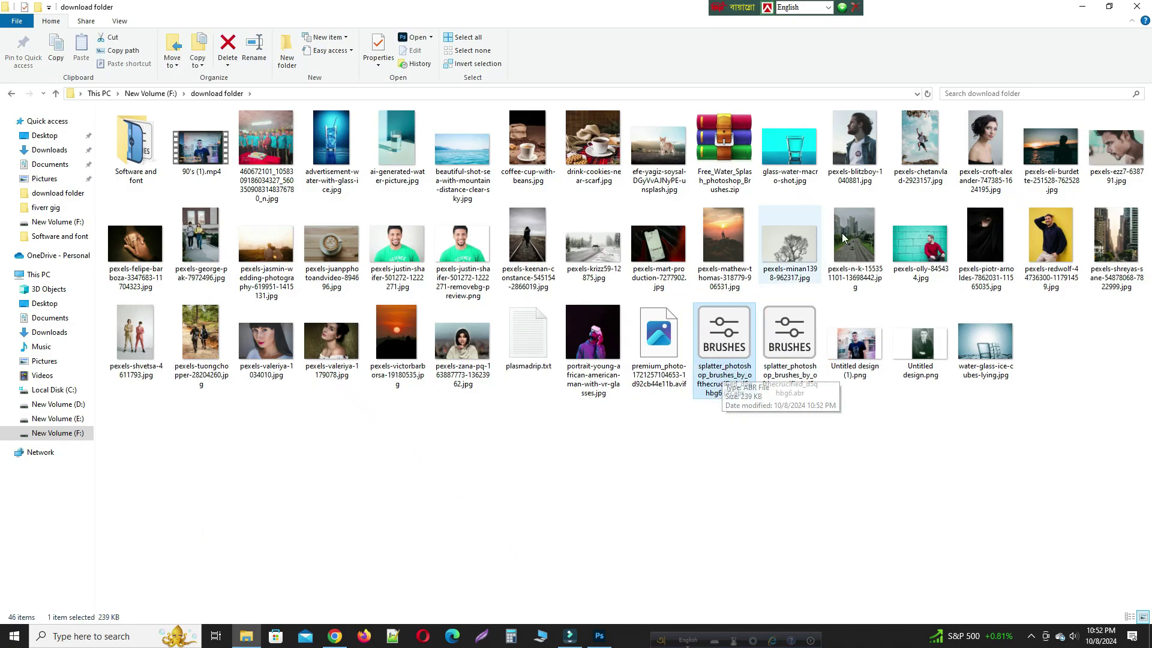
{"action": "left_click", "coordinate": [1128, 6]}
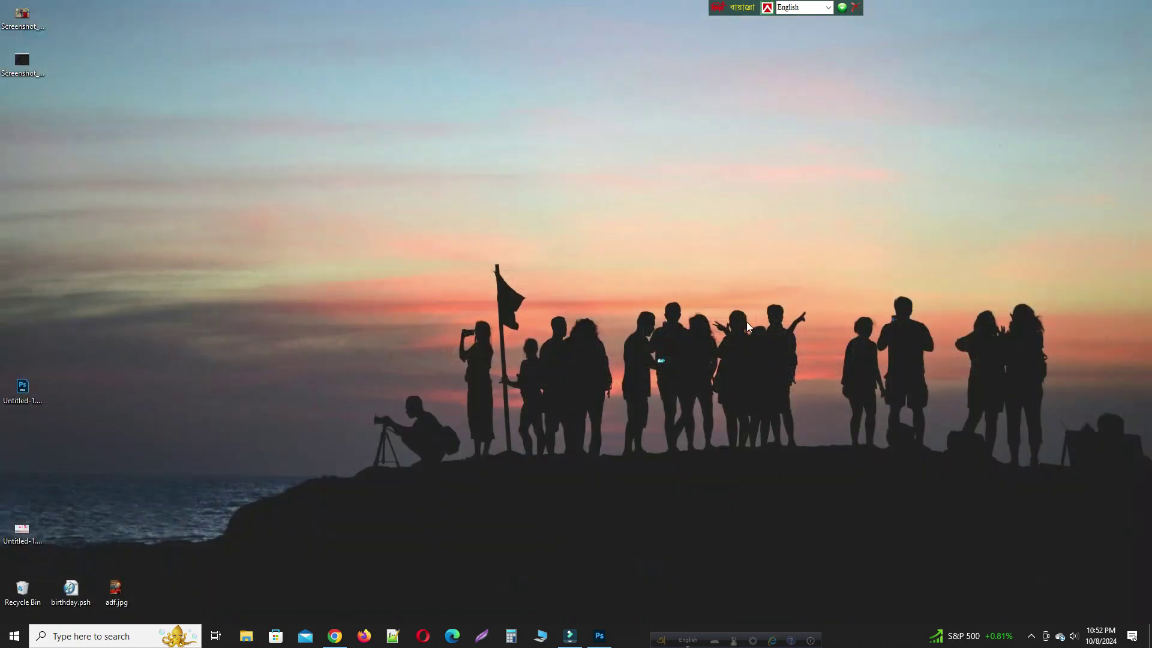
Switch to Photoshop and import both splatter_photoshop_brushes ABR files from the download folder into the Brush tool's presets.
{"action": "left_click", "coordinate": [597, 637]}
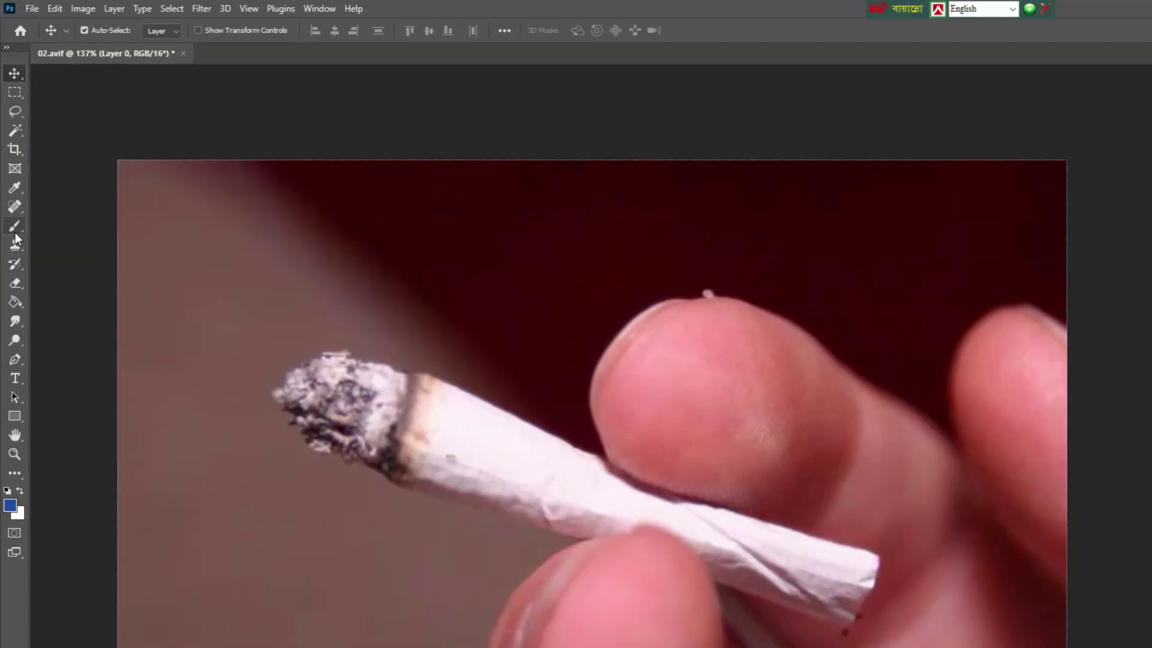
{"action": "left_click", "coordinate": [15, 228]}
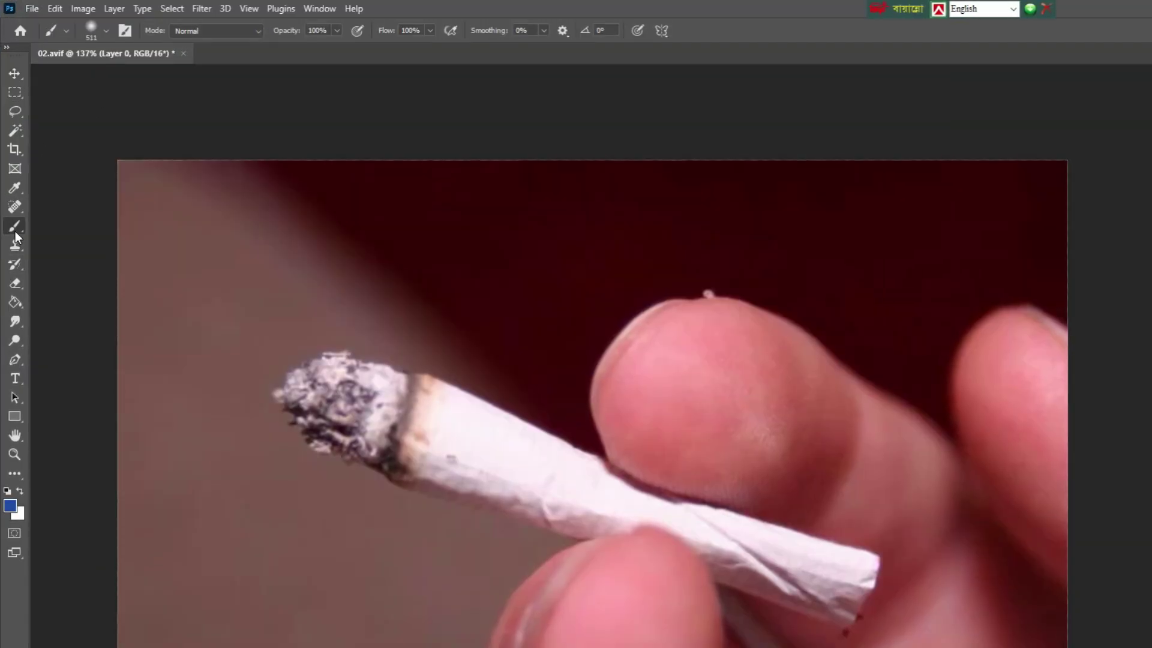
{"action": "left_click", "coordinate": [107, 30]}
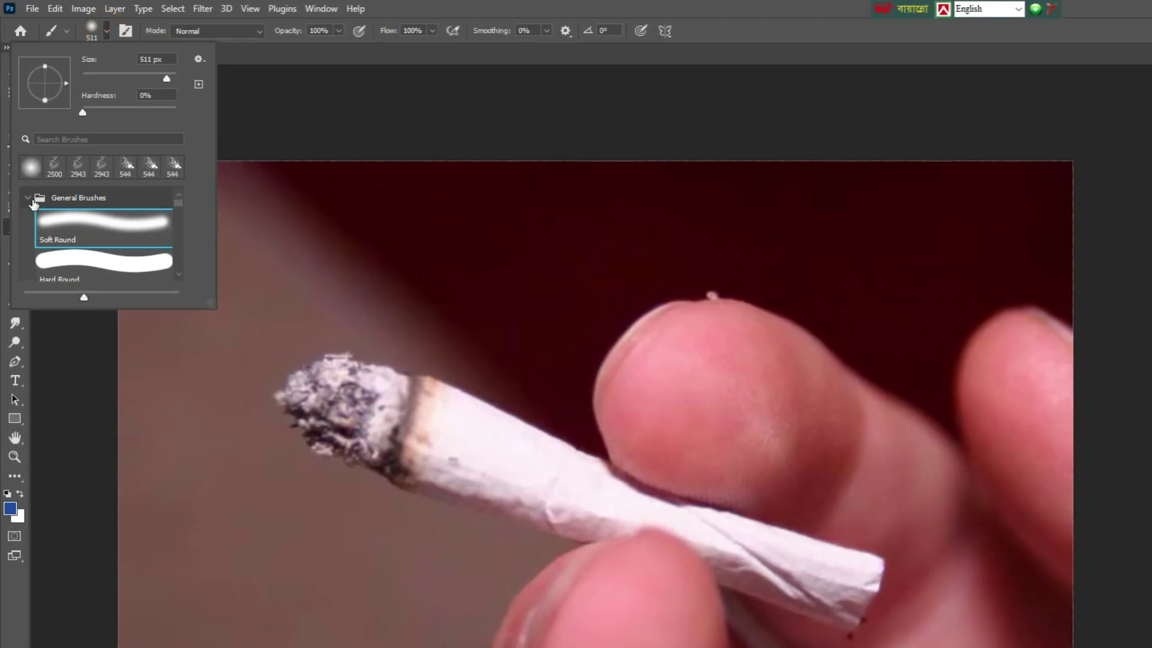
{"action": "left_click", "coordinate": [27, 198]}
{"action": "right_click", "coordinate": [124, 200]}
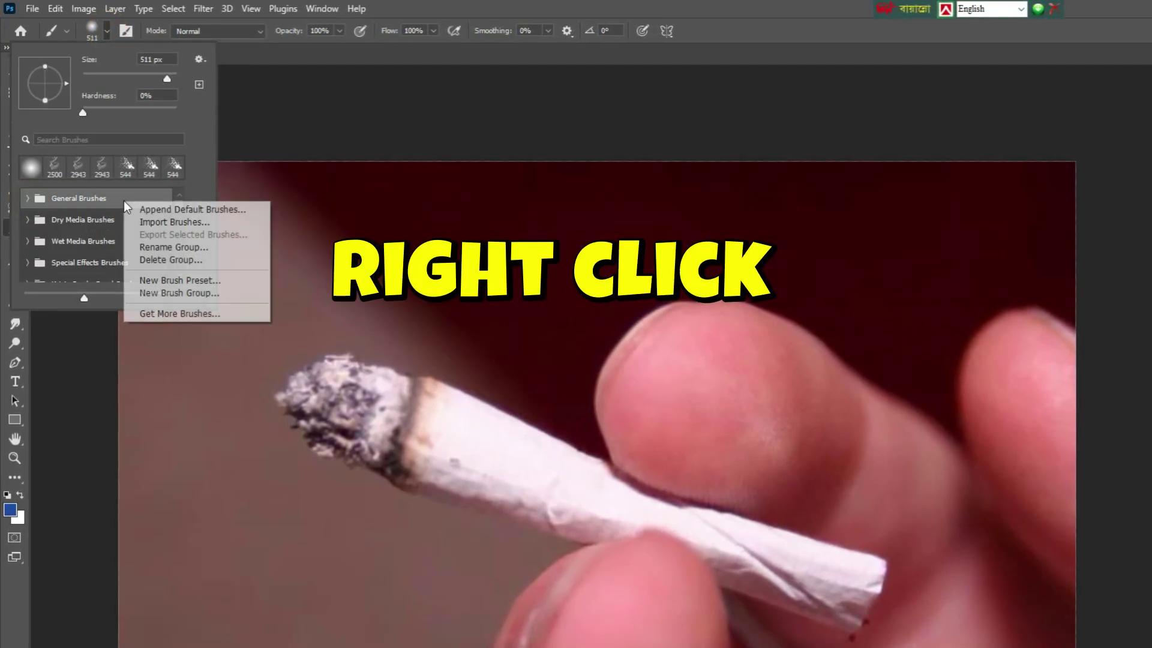
{"action": "left_click", "coordinate": [198, 226]}
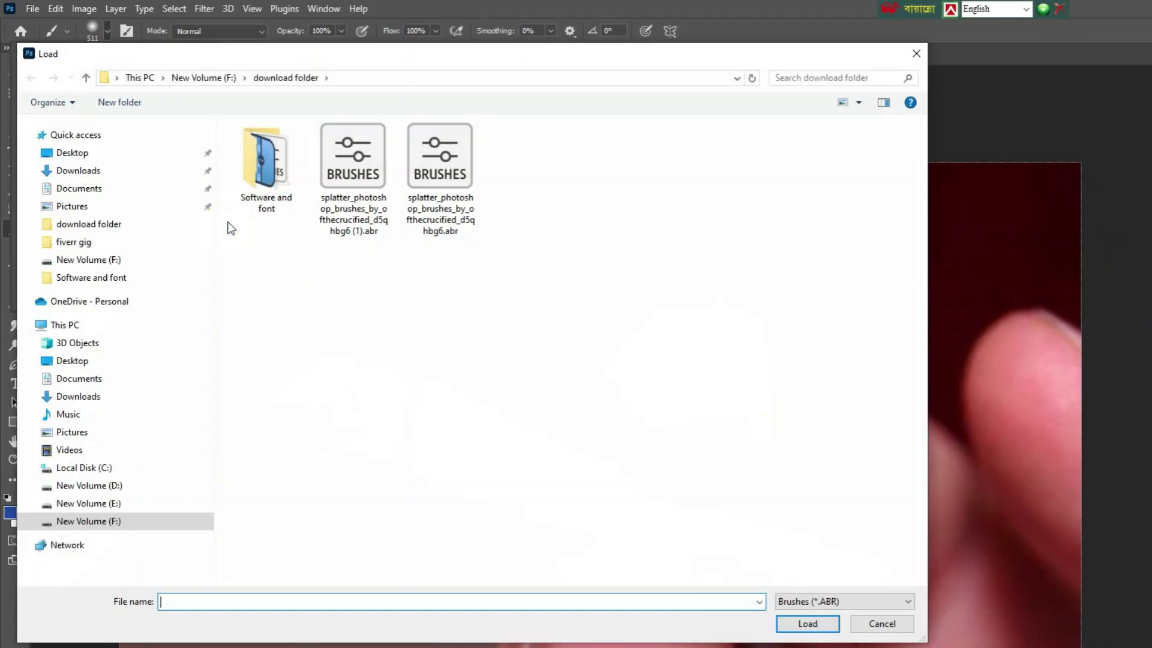
{"action": "left_click", "coordinate": [357, 179]}
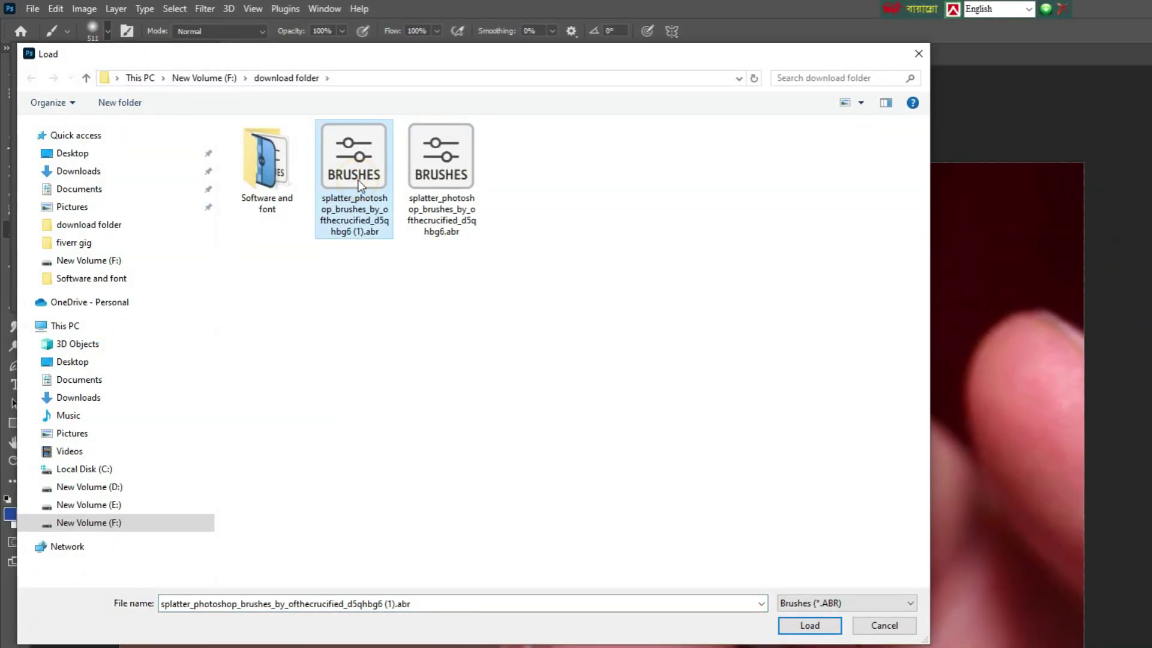
{"action": "left_click", "coordinate": [442, 174], "text": "ctrl"}
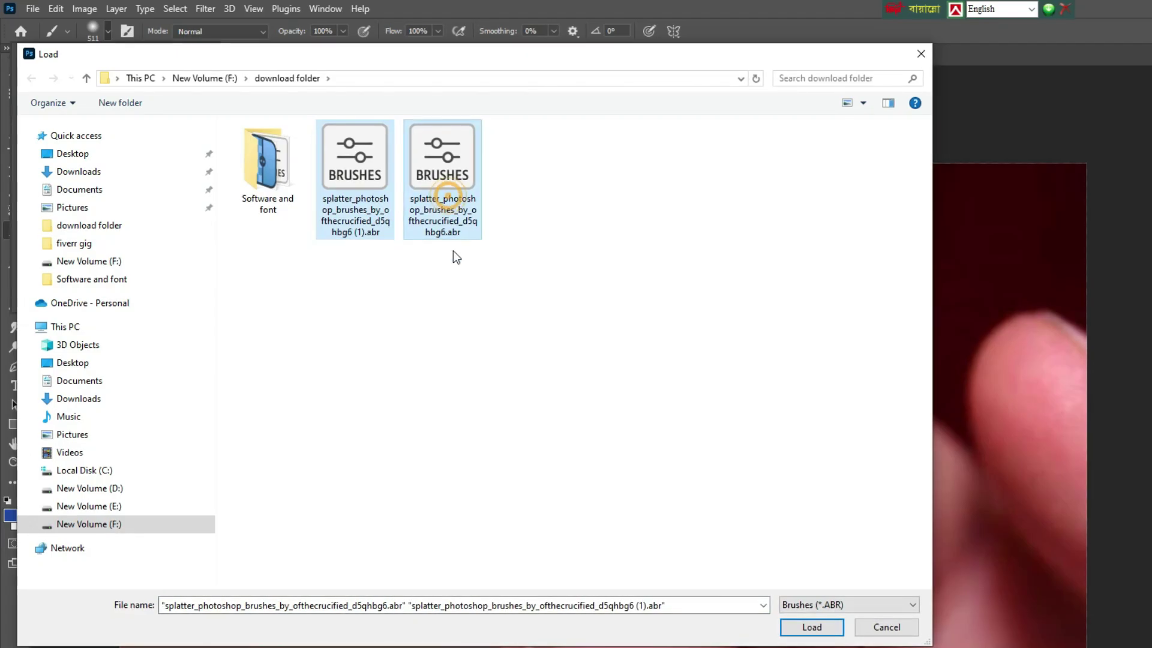
{"action": "left_click", "coordinate": [812, 627]}
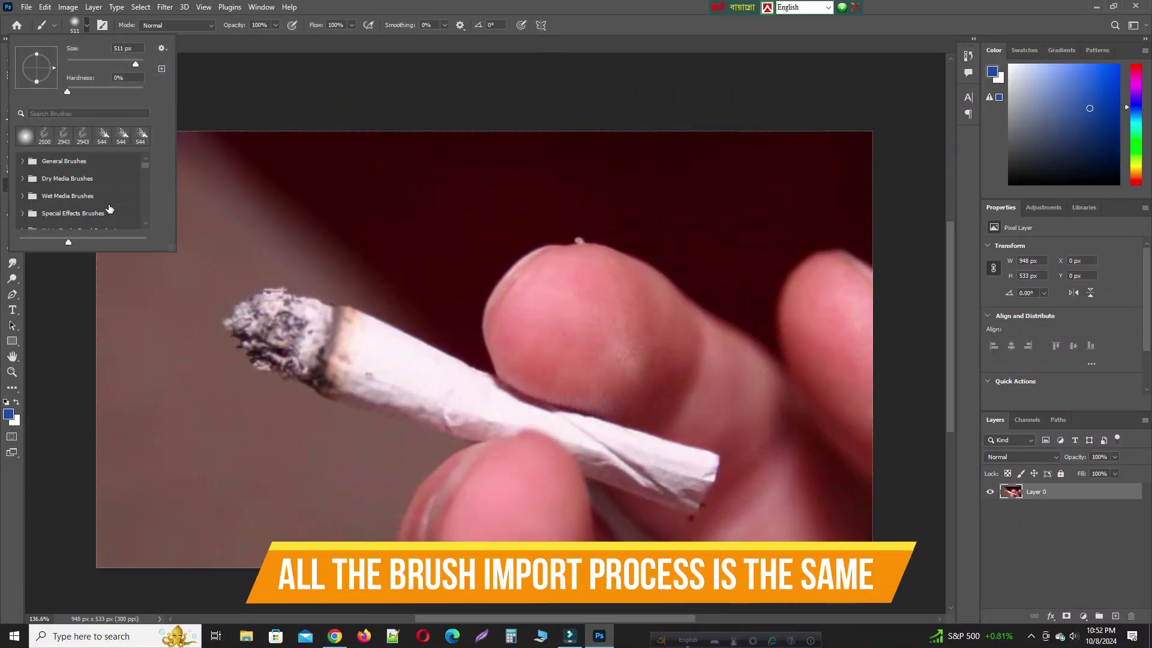
Collapse the Free Water Splash brush group and expand the first splatter_photoshop_brushes group to view its brushes.
{"action": "left_click_drag", "start_coordinate": [146, 166], "coordinate": [146, 179]}
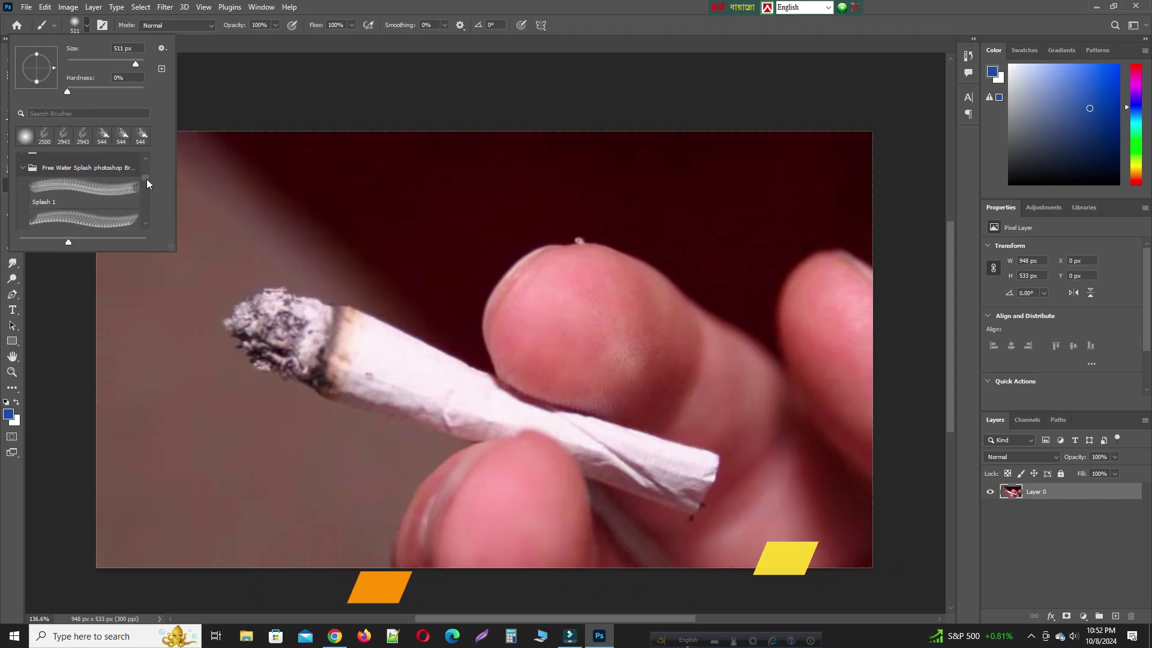
{"action": "left_click", "coordinate": [23, 168]}
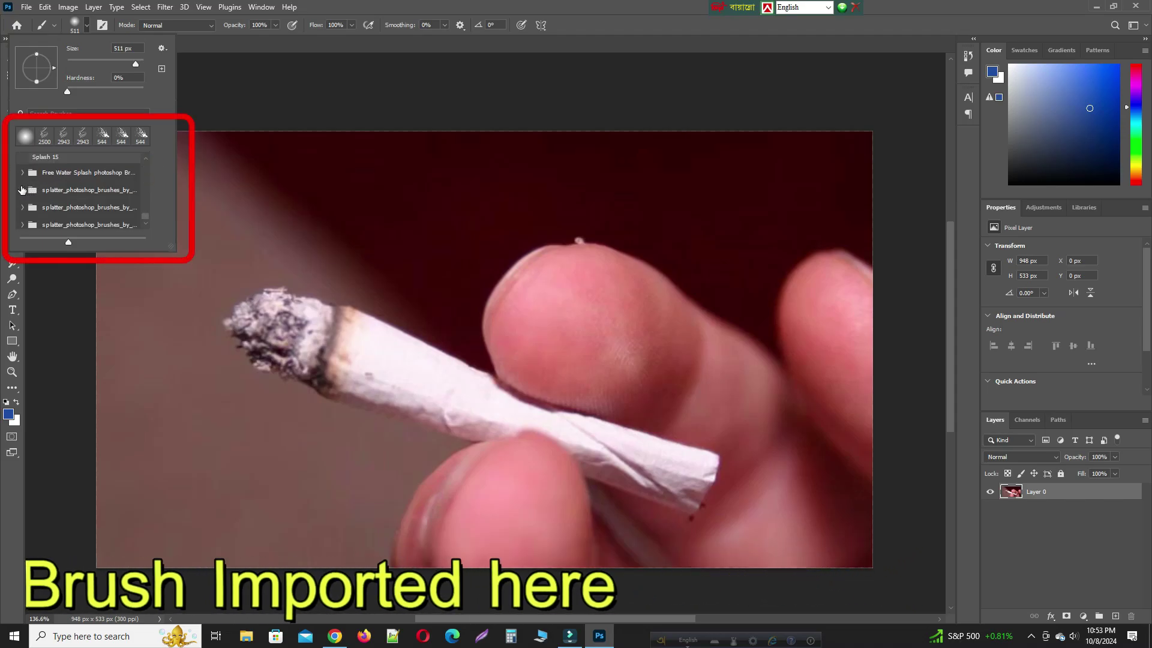
{"action": "left_click", "coordinate": [23, 190]}
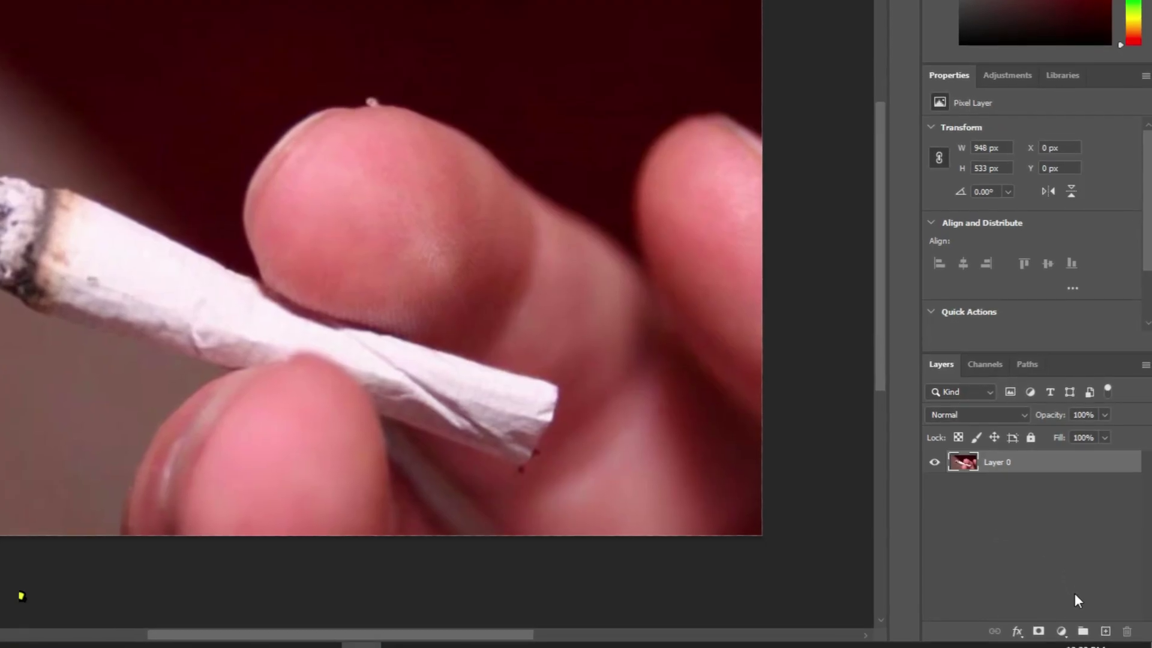
Add a new layer above the cigarette photo and select the Smoke 2 preset for the Brush tool.
{"action": "left_click", "coordinate": [1115, 616]}
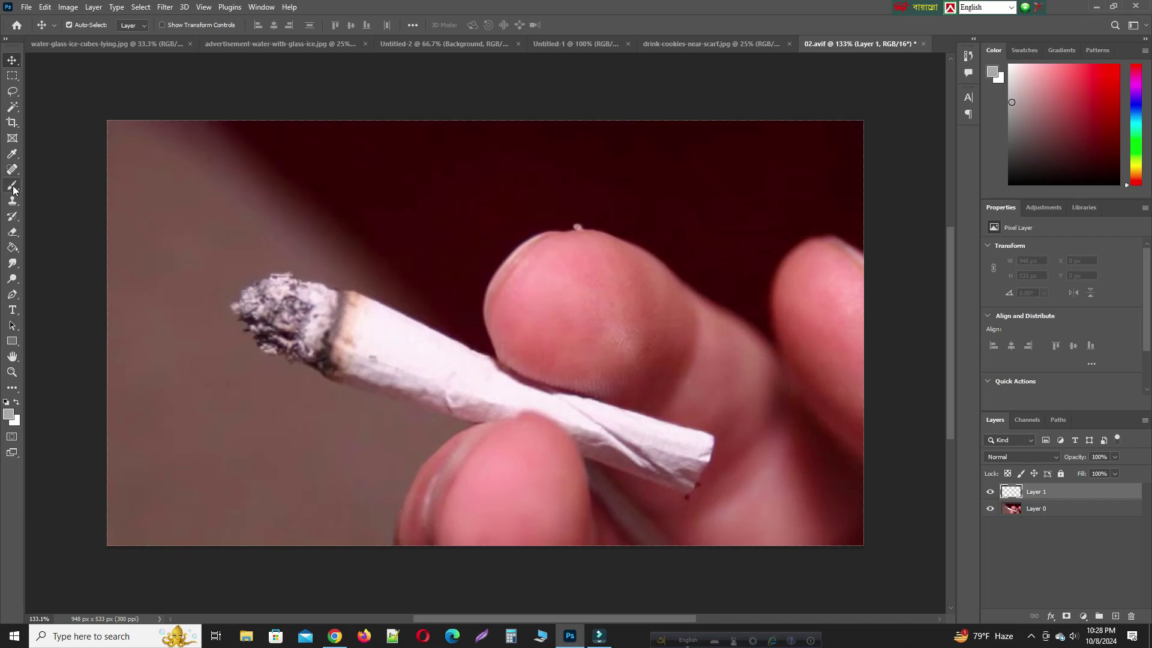
{"action": "left_click", "coordinate": [13, 185]}
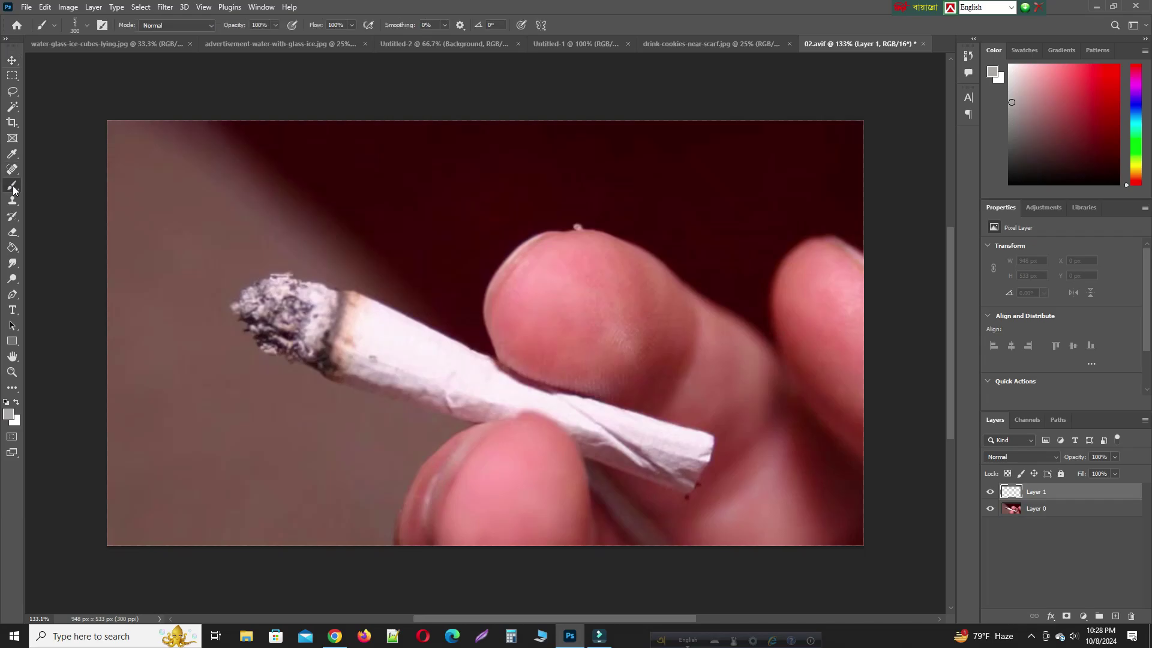
{"action": "left_click", "coordinate": [86, 26]}
{"action": "left_click", "coordinate": [96, 175]}
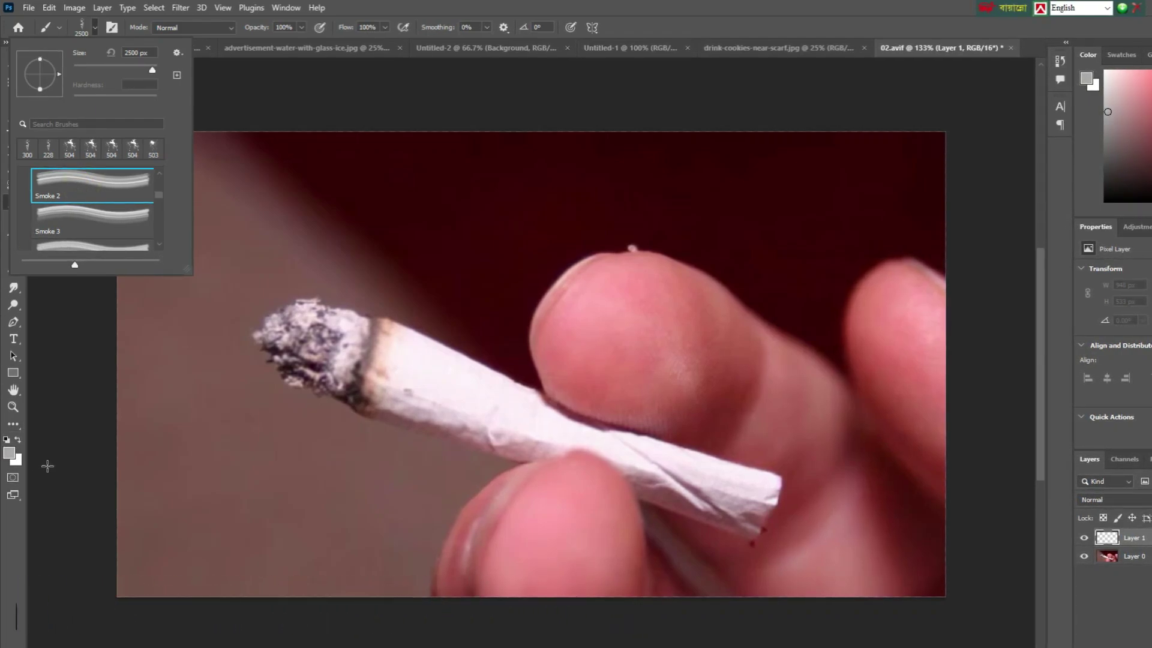
Use light grey aea9a9 as the foreground color and return to the Brush tool.
{"action": "left_click", "coordinate": [10, 454]}
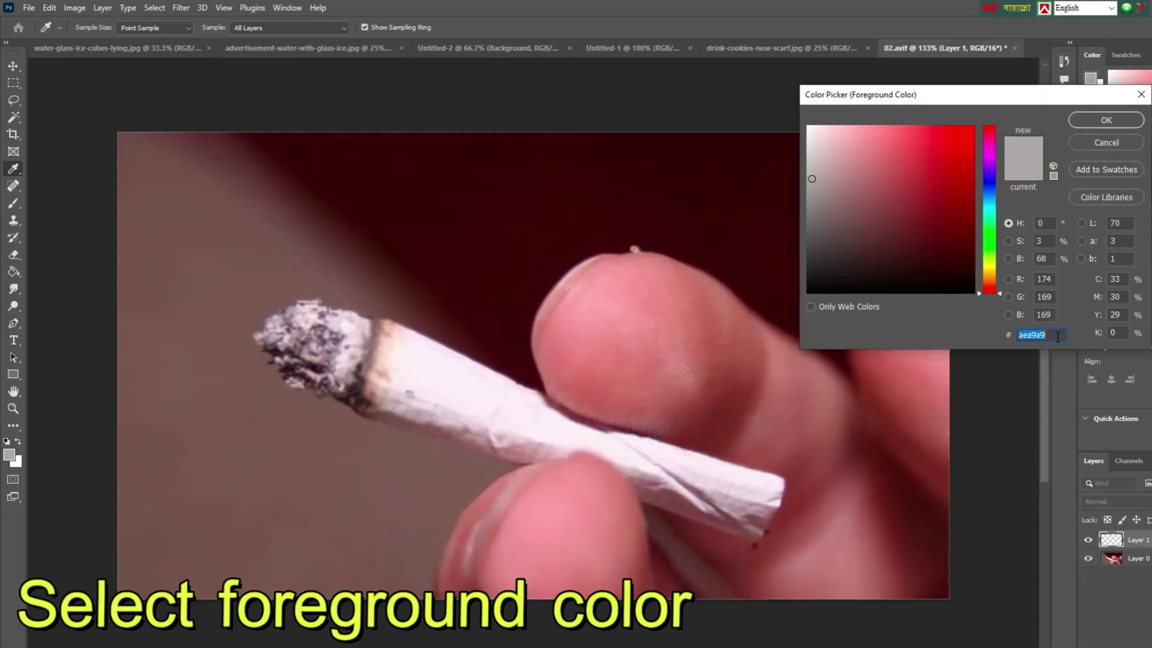
{"action": "left_click", "coordinate": [1109, 122]}
{"action": "key", "text": "b"}
Set the smoke brush size to 300 px and stamp one smoke plume rising from the cigarette's burning tip.
{"action": "right_click", "coordinate": [563, 303]}
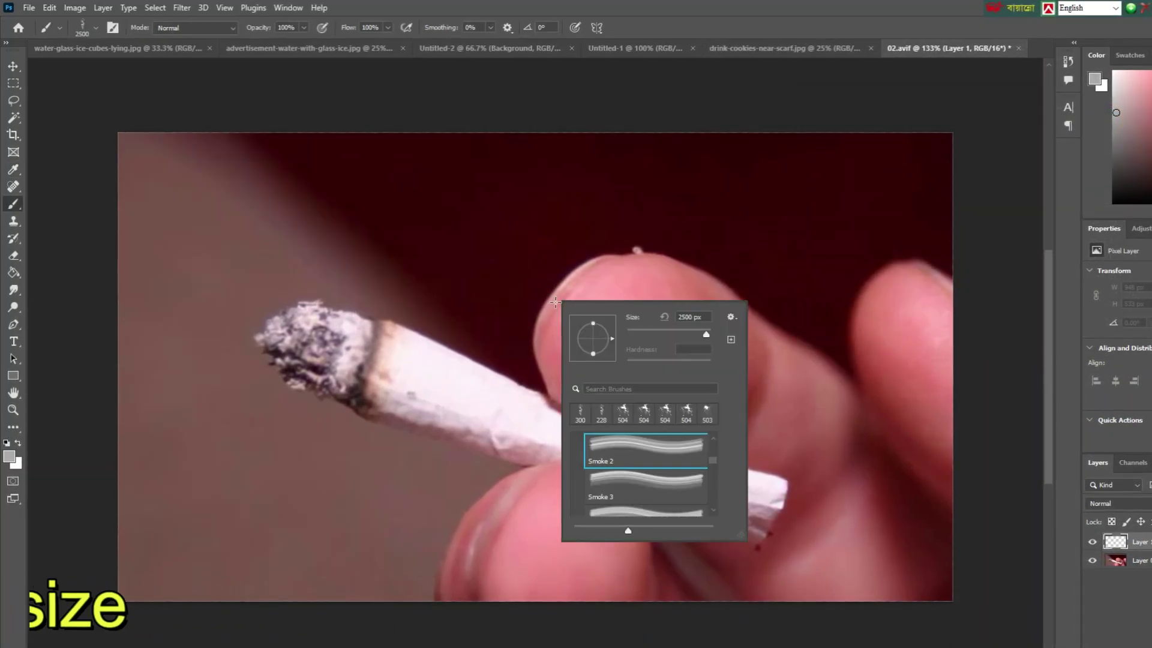
{"action": "left_click", "coordinate": [687, 316]}
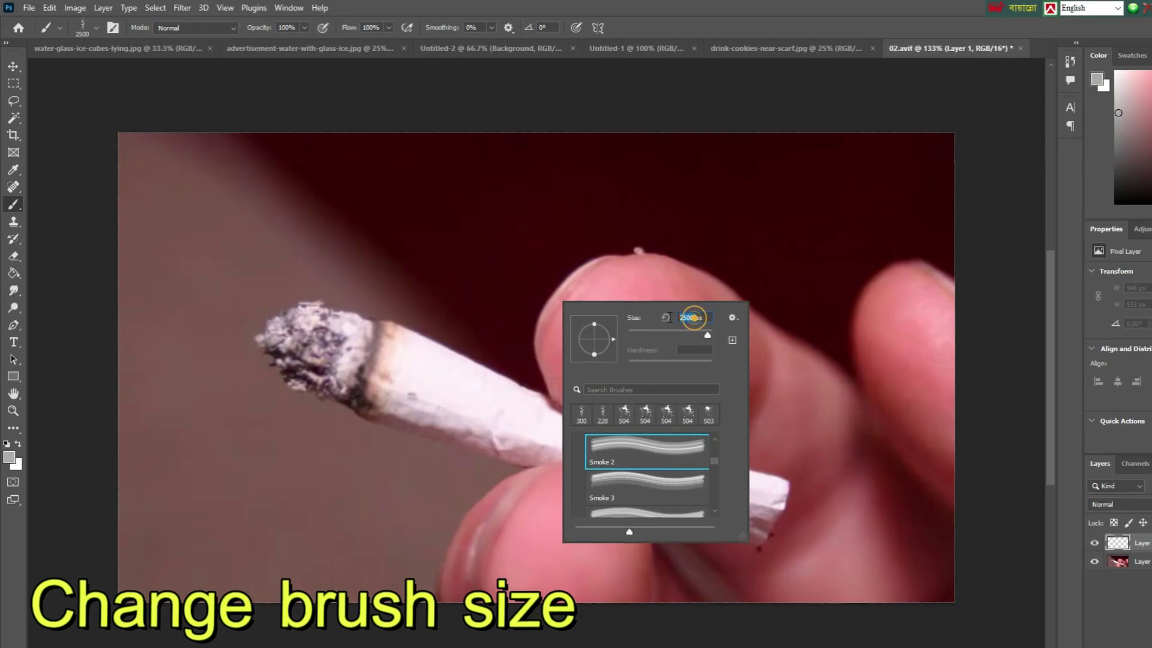
{"action": "type", "text": "300"}
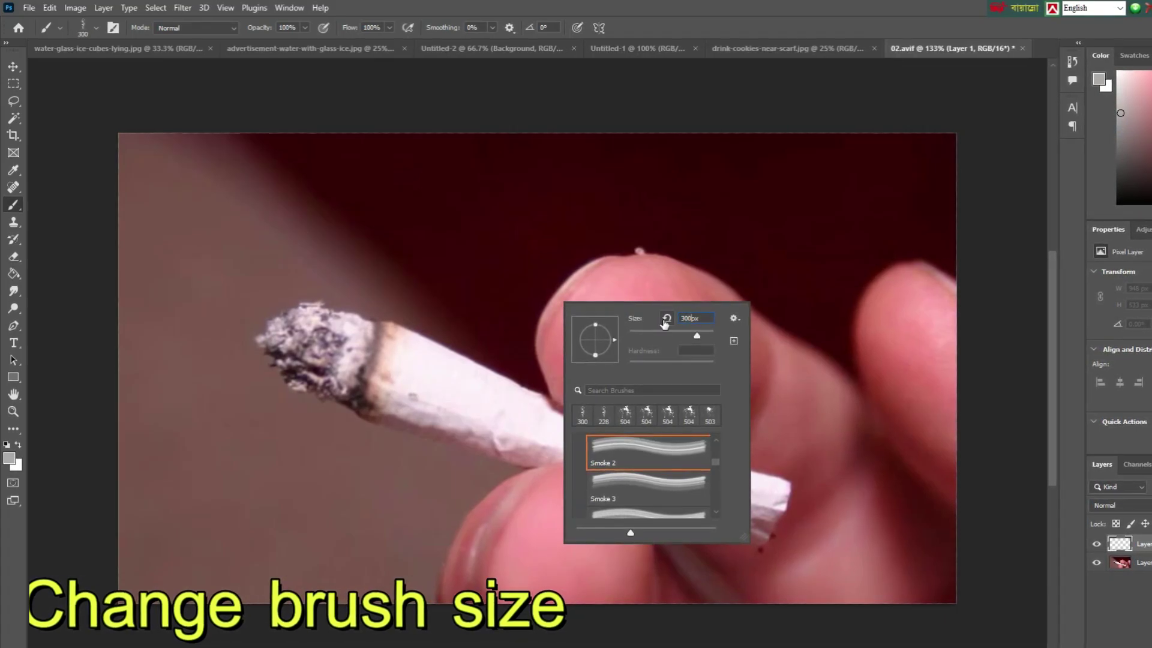
{"action": "key", "text": "Return"}
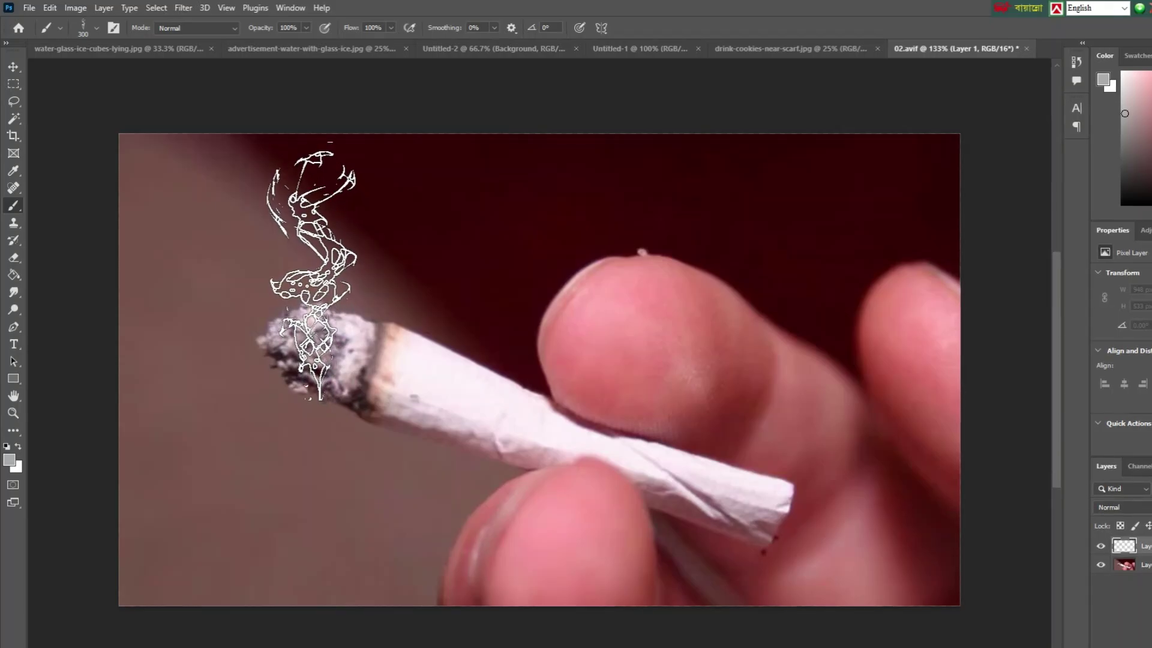
{"action": "left_click", "coordinate": [316, 264]}
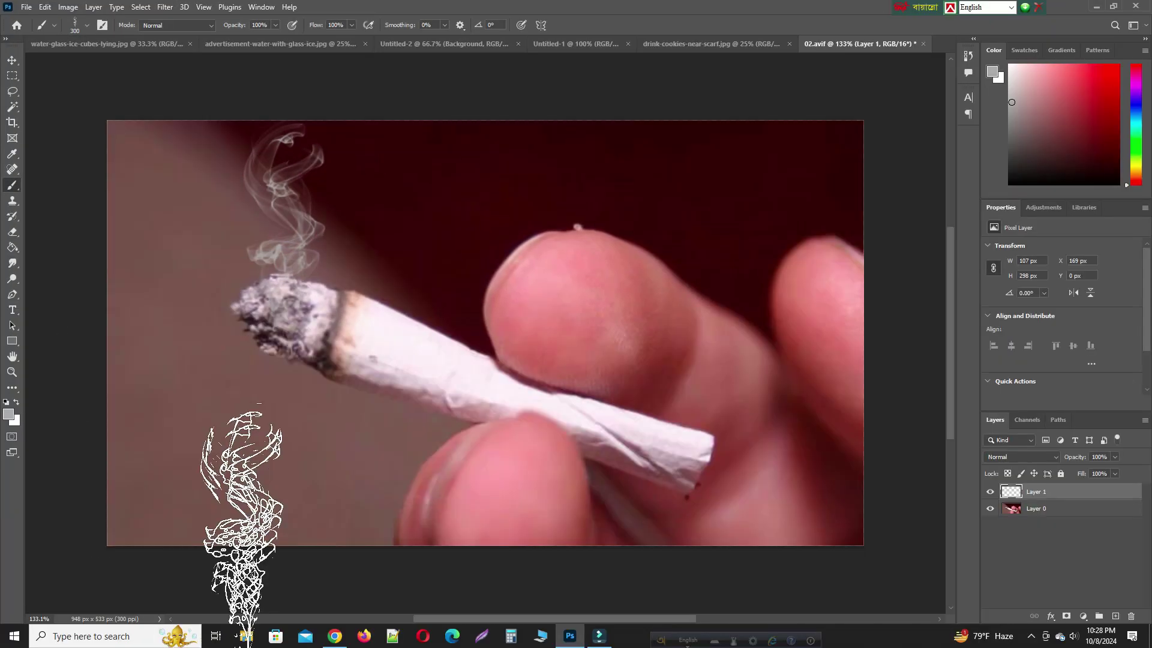
{"action": "key", "text": "ctrl+plus"}
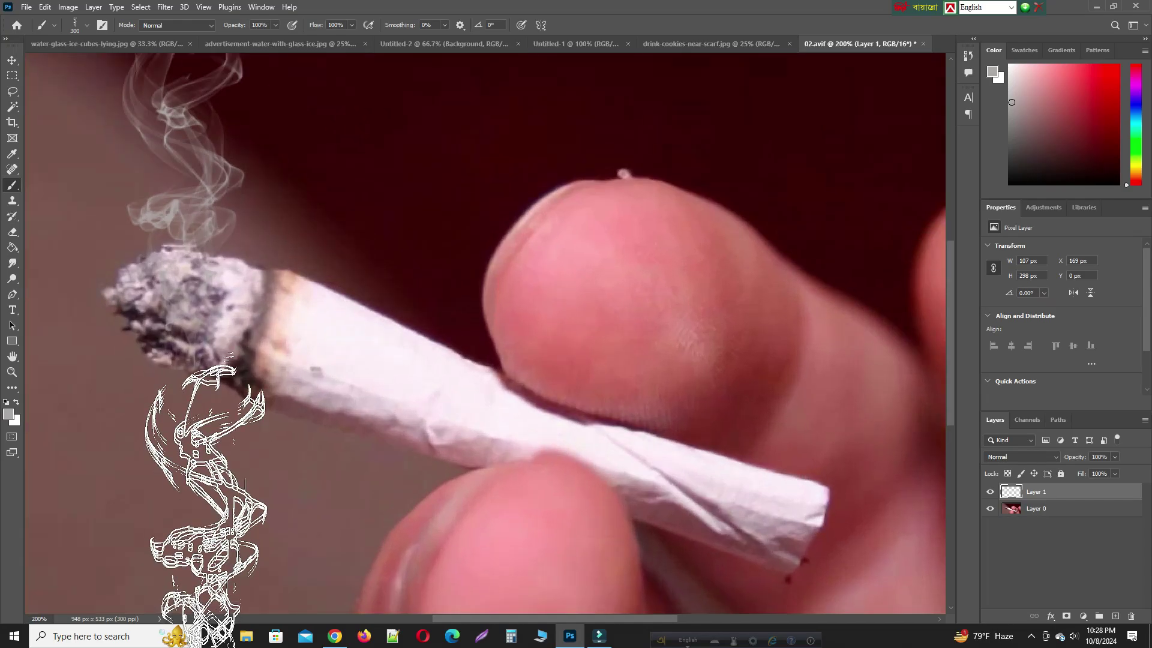
{"action": "scroll", "coordinate": [456, 540], "scroll_direction": "left", "scroll_amount": 5}
{"action": "scroll", "coordinate": [492, 498], "scroll_direction": "up", "scroll_amount": 3}
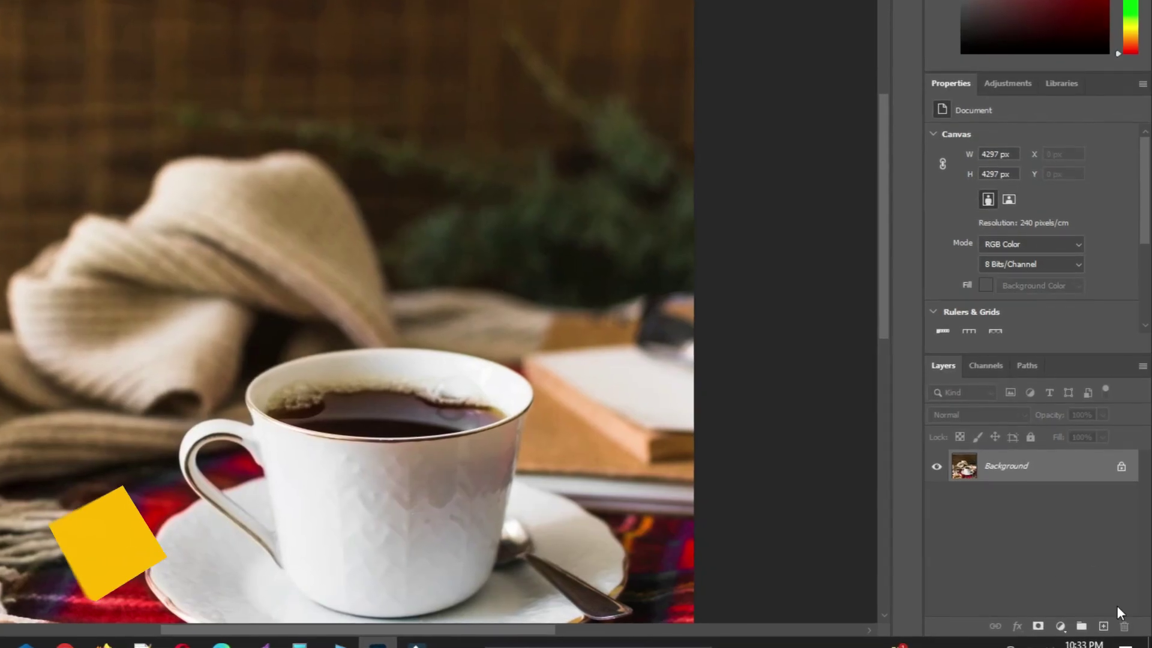
Add a new layer above the coffee cup photo and select the Smoke 10 preset for the Brush tool.
{"action": "left_click", "coordinate": [1102, 628]}
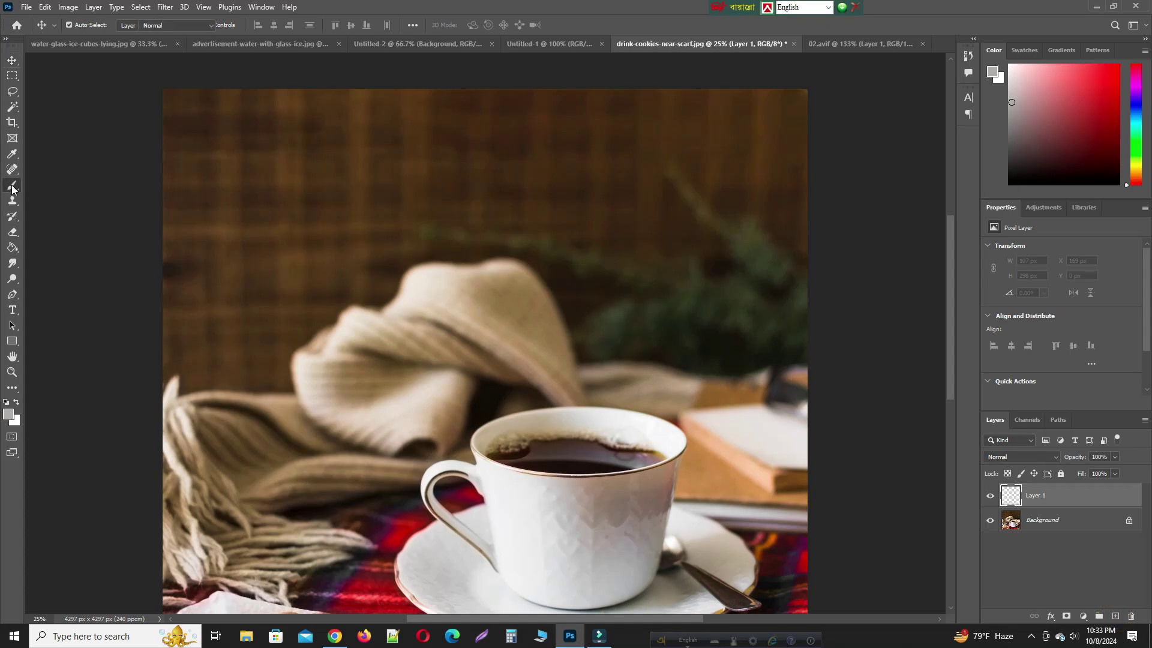
{"action": "left_click", "coordinate": [87, 25]}
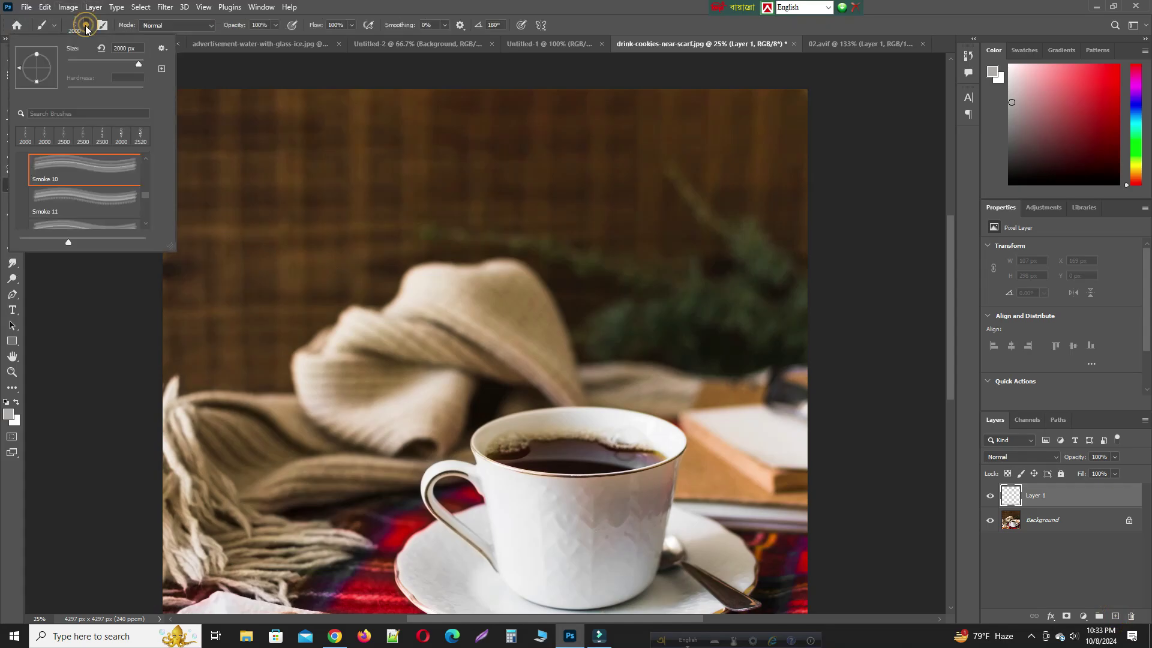
{"action": "left_click", "coordinate": [82, 171]}
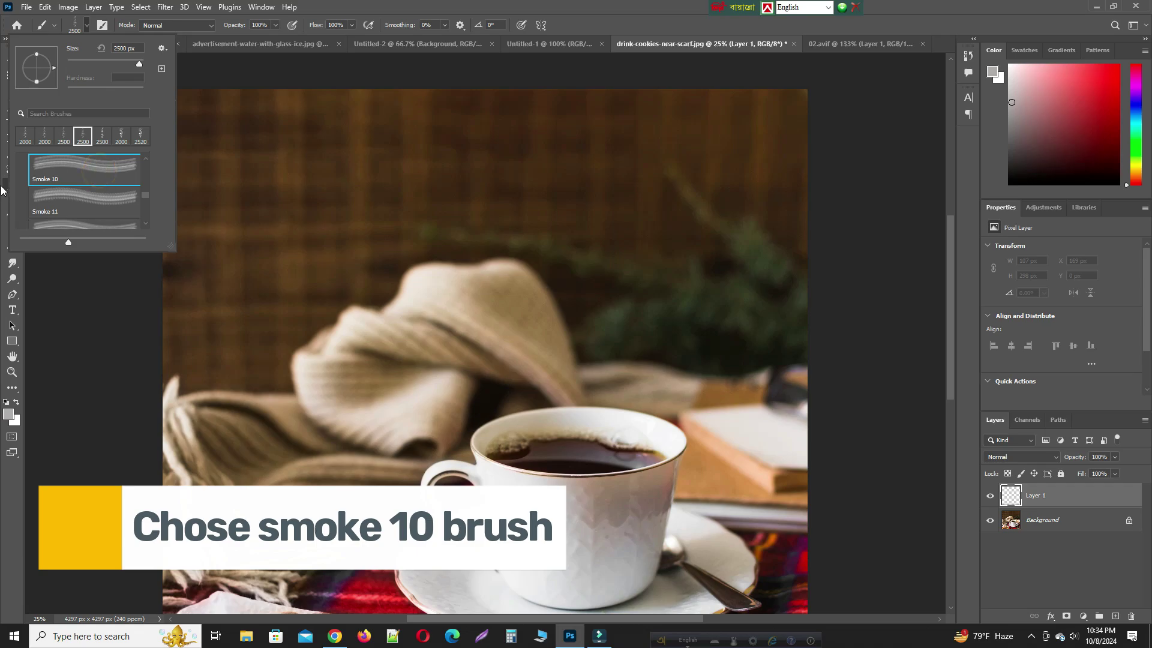
Use light grey aea9a9 as the foreground color and set the smoke brush size to 2000 px.
{"action": "left_click", "coordinate": [9, 415]}
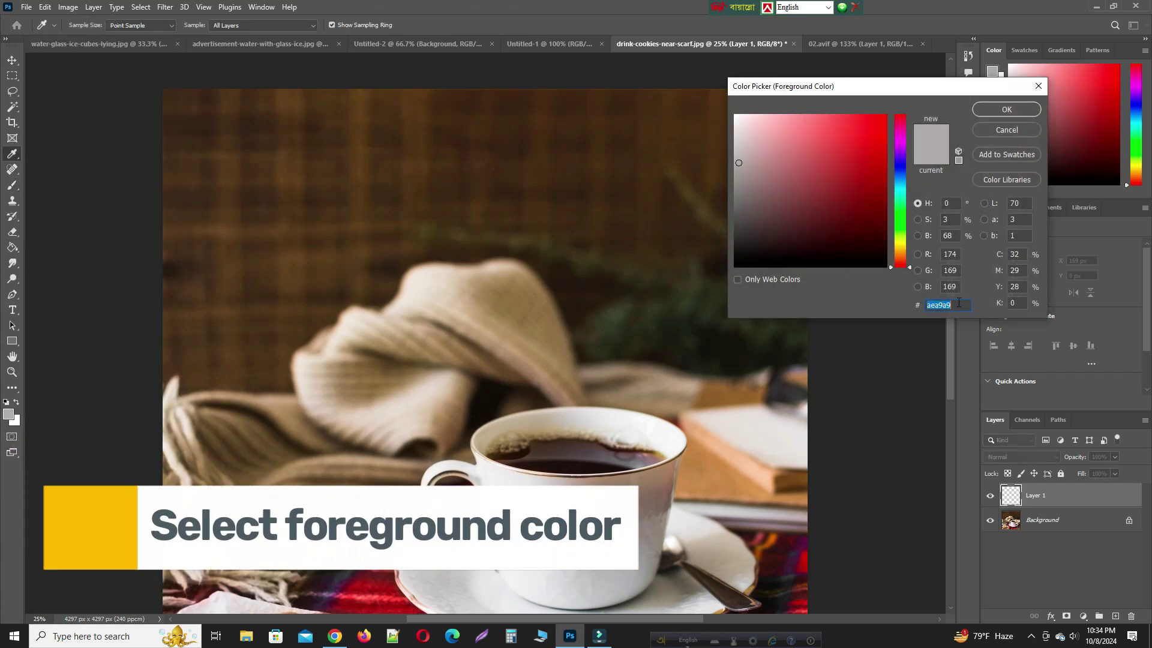
{"action": "left_click", "coordinate": [1006, 110]}
{"action": "right_click", "coordinate": [607, 273]}
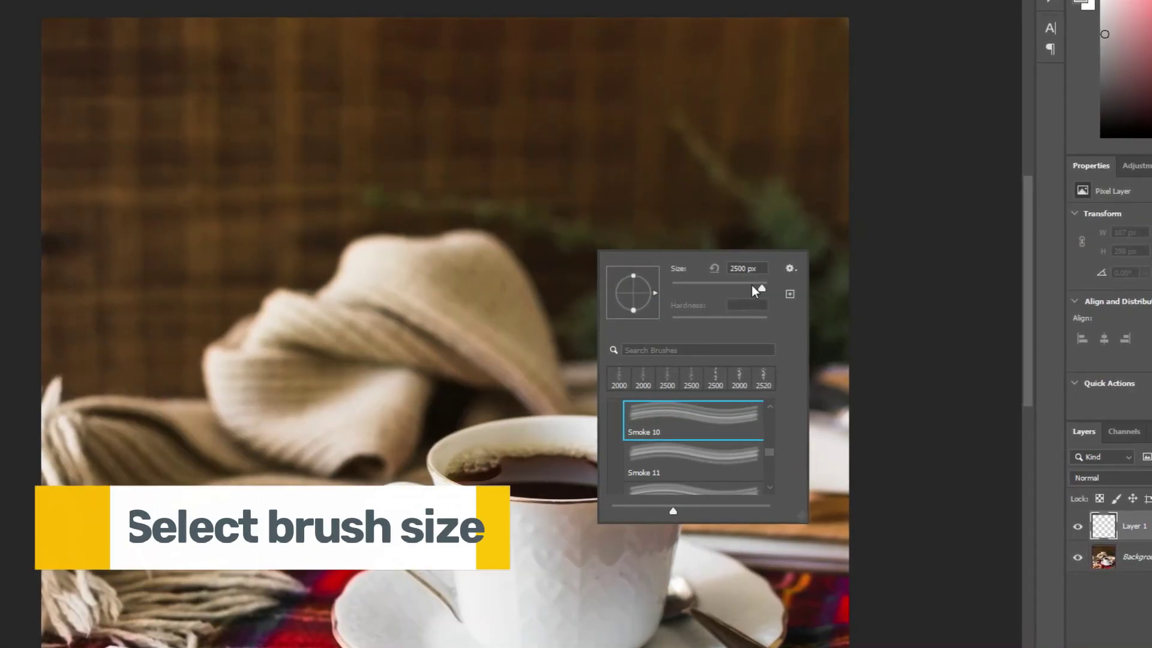
{"action": "left_click", "coordinate": [740, 268]}
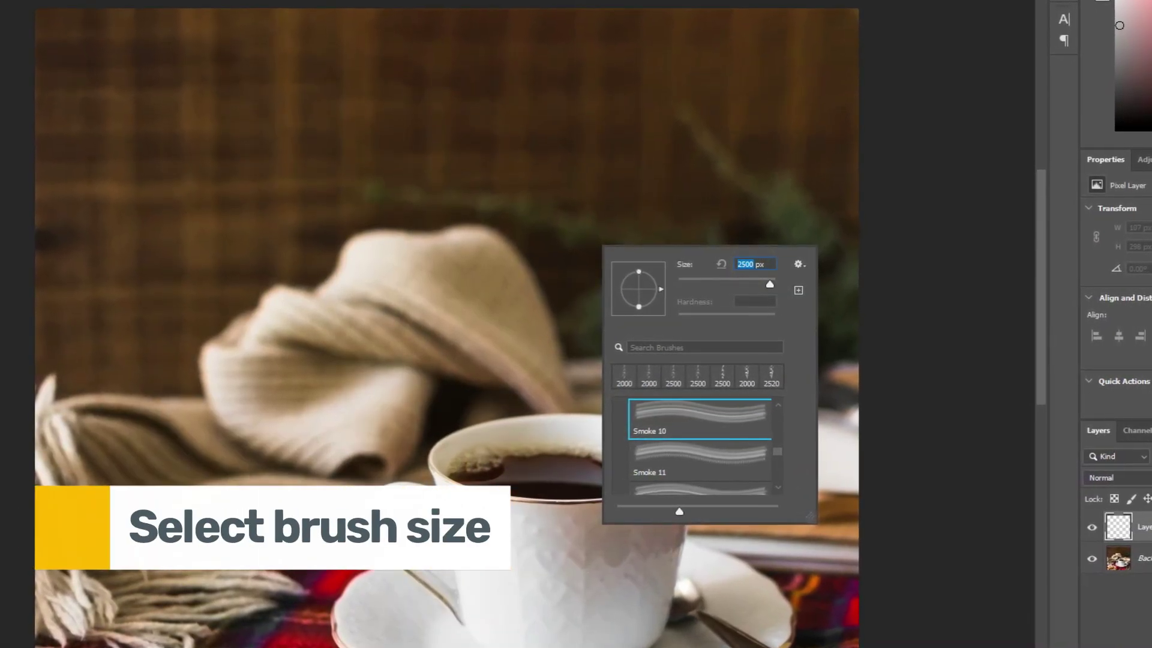
{"action": "type", "text": "2000"}
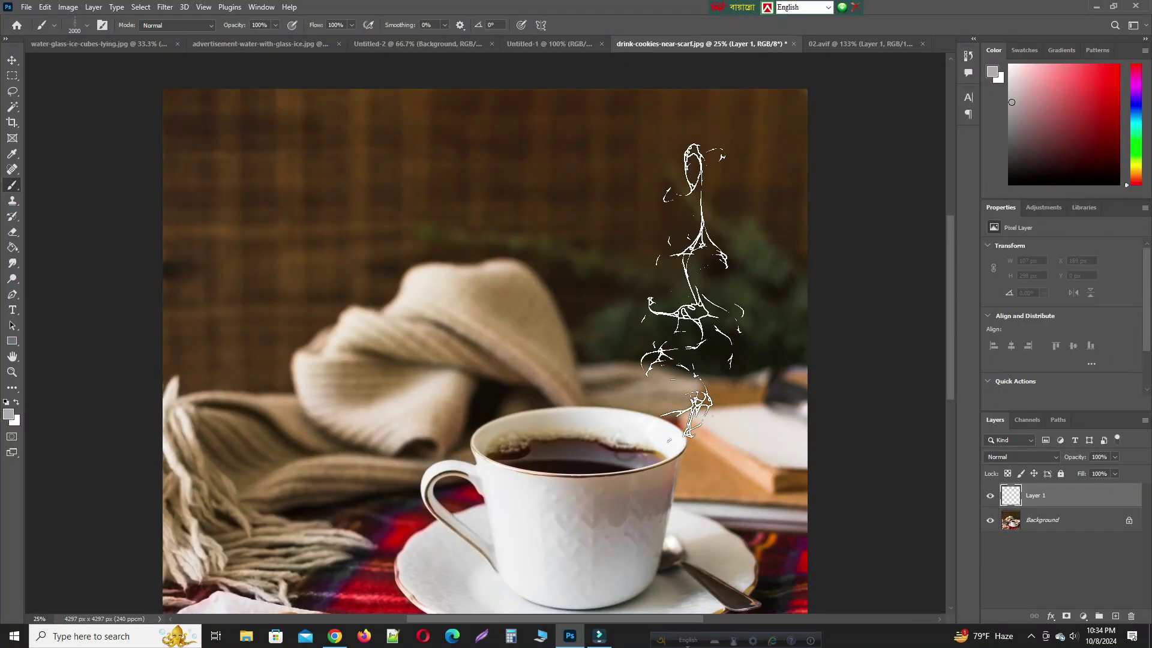
Rotate the smoke brush tip to -179° and stamp one smoke plume rising from the coffee in the cup.
{"action": "right_click", "coordinate": [600, 319]}
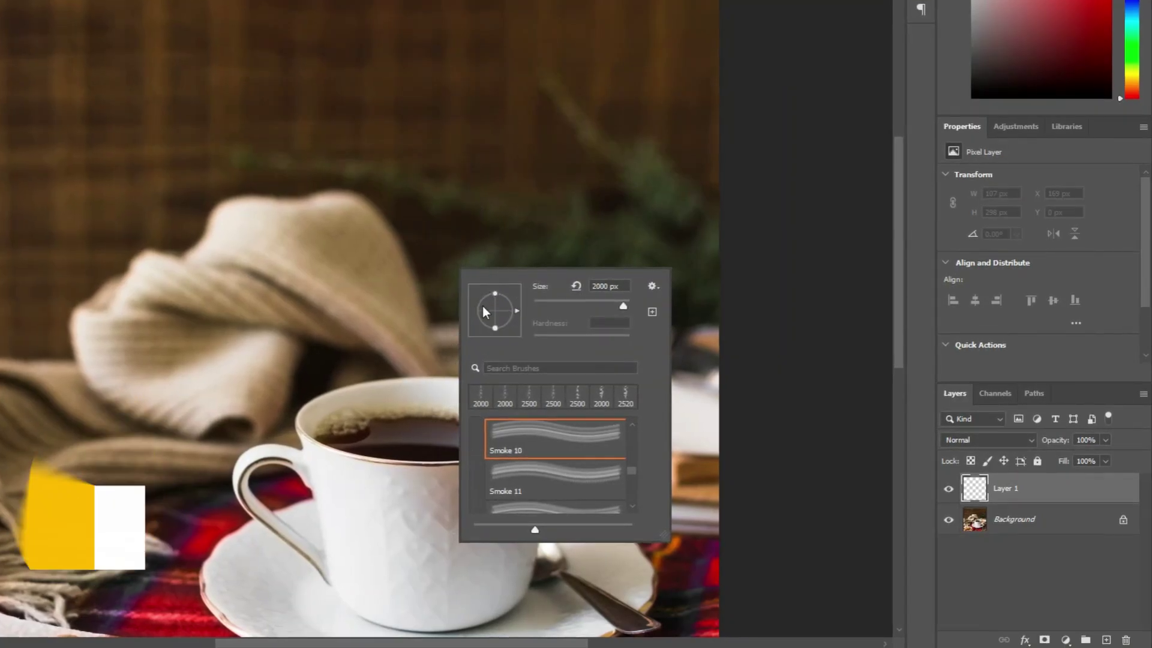
{"action": "mouse_move", "coordinate": [512, 308]}
{"action": "left_mouse_down"}
{"action": "mouse_move", "coordinate": [451, 328]}
{"action": "mouse_move", "coordinate": [413, 300]}
{"action": "left_mouse_up"}
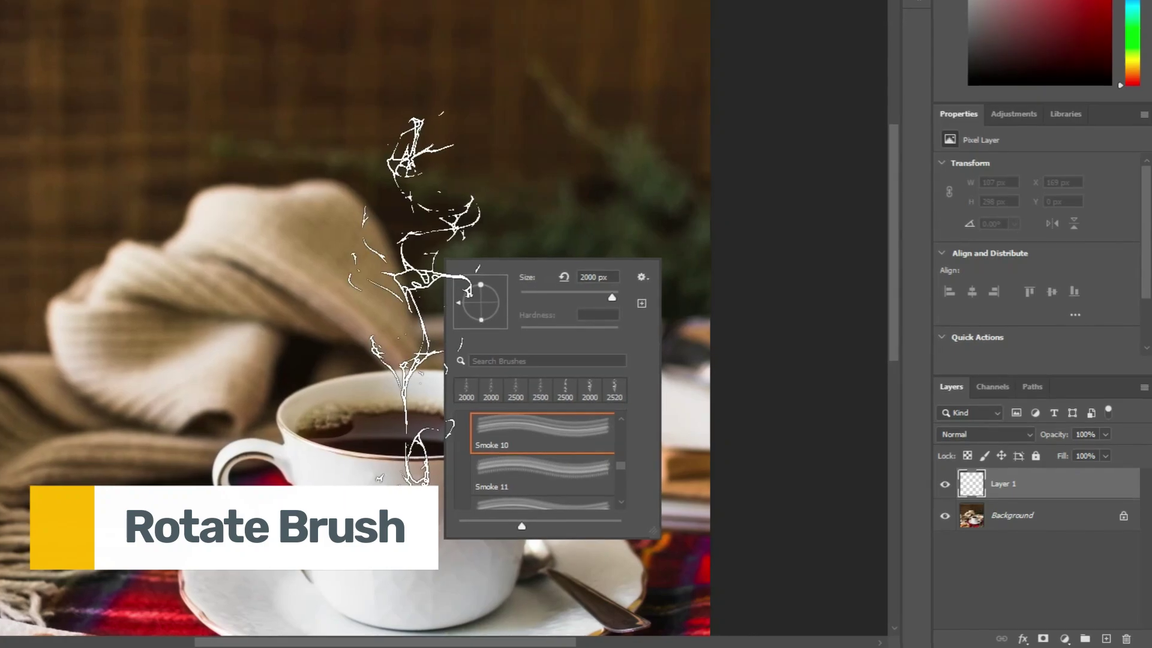
{"action": "key", "text": "Return"}
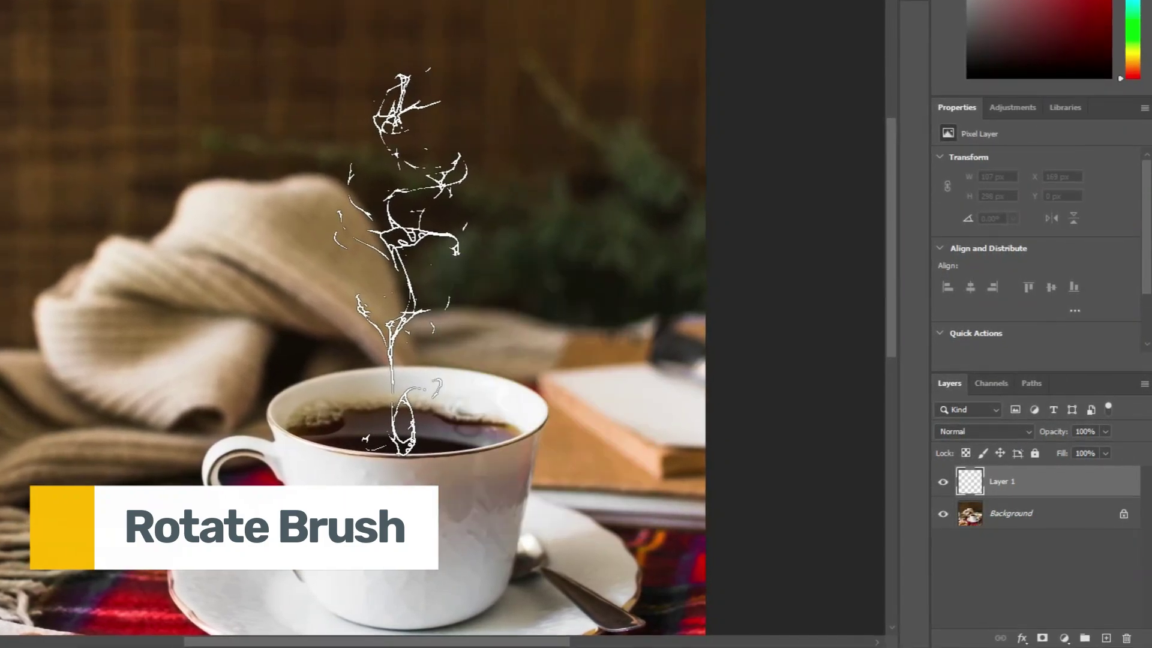
{"action": "key", "text": "ctrl+plus"}
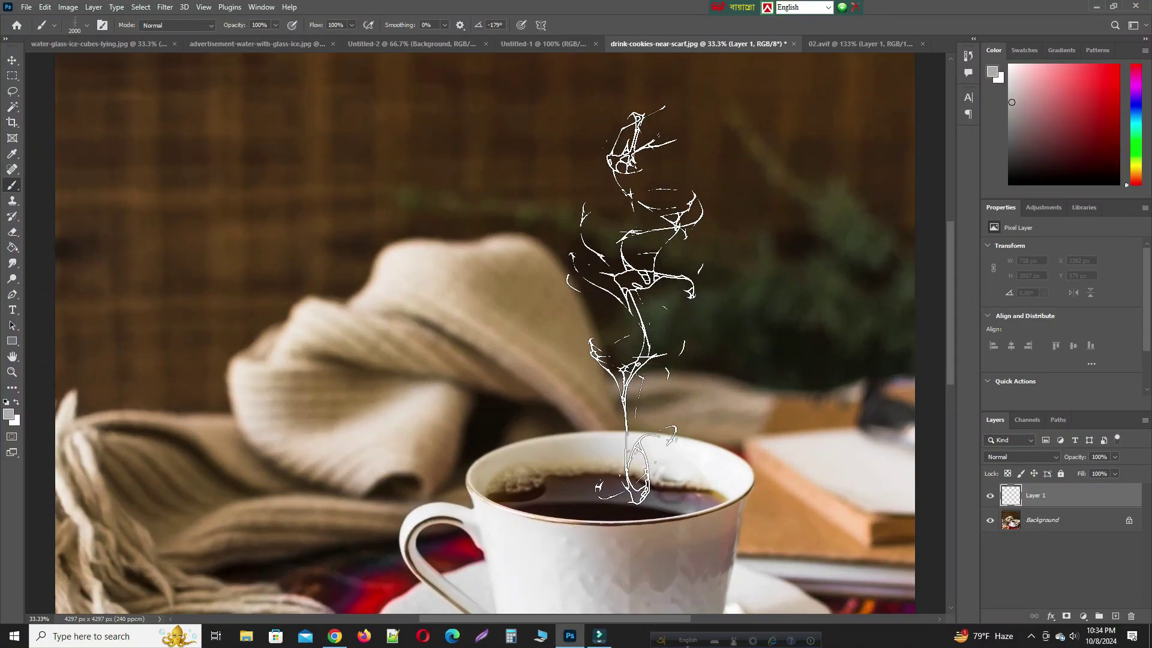
{"action": "left_click", "coordinate": [626, 318]}
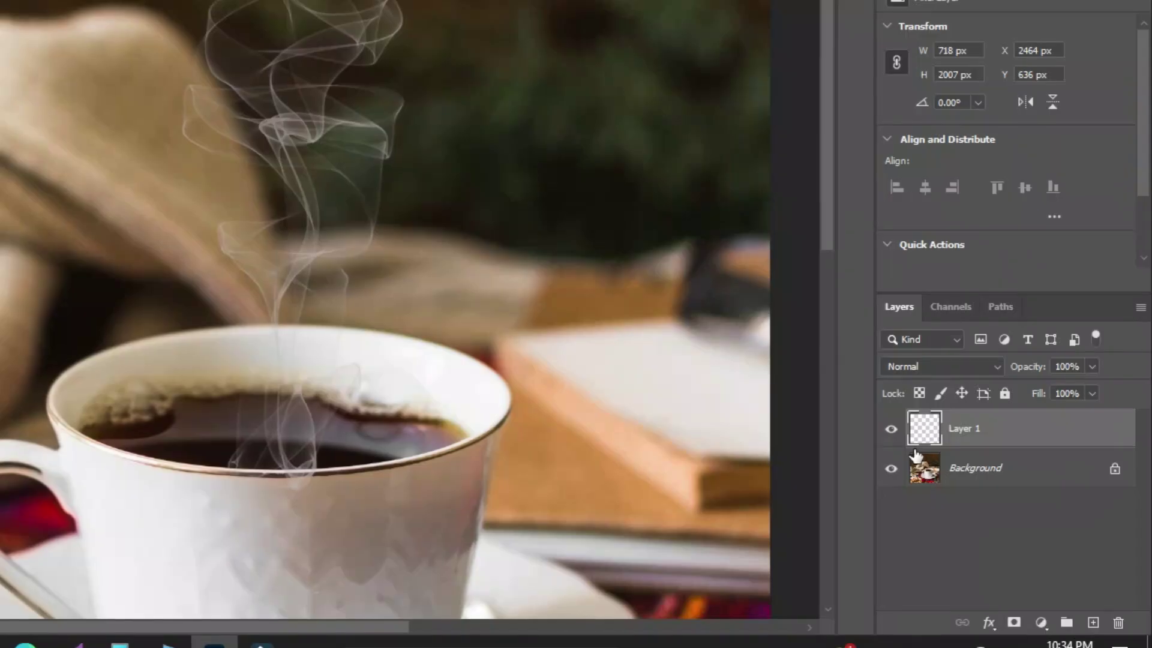
Add a layer mask to the coffee smoke layer and select the Soft Round preset from General Brushes for the Brush tool.
{"action": "left_click", "coordinate": [1010, 628]}
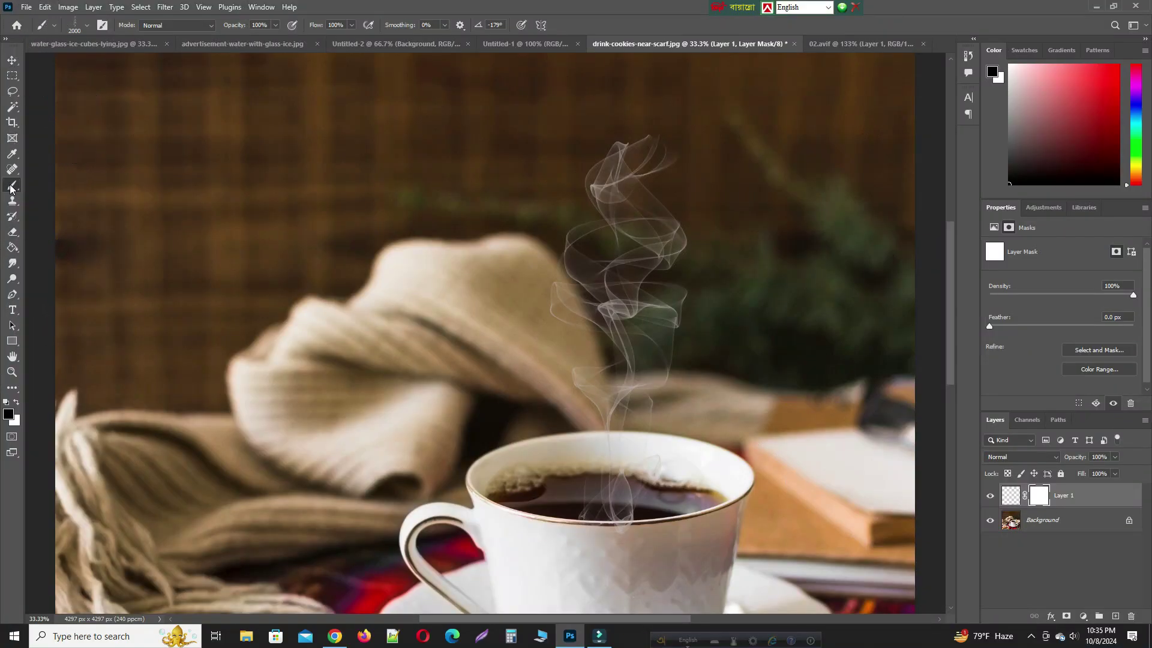
{"action": "right_click", "coordinate": [9, 187]}
{"action": "left_click", "coordinate": [126, 185]}
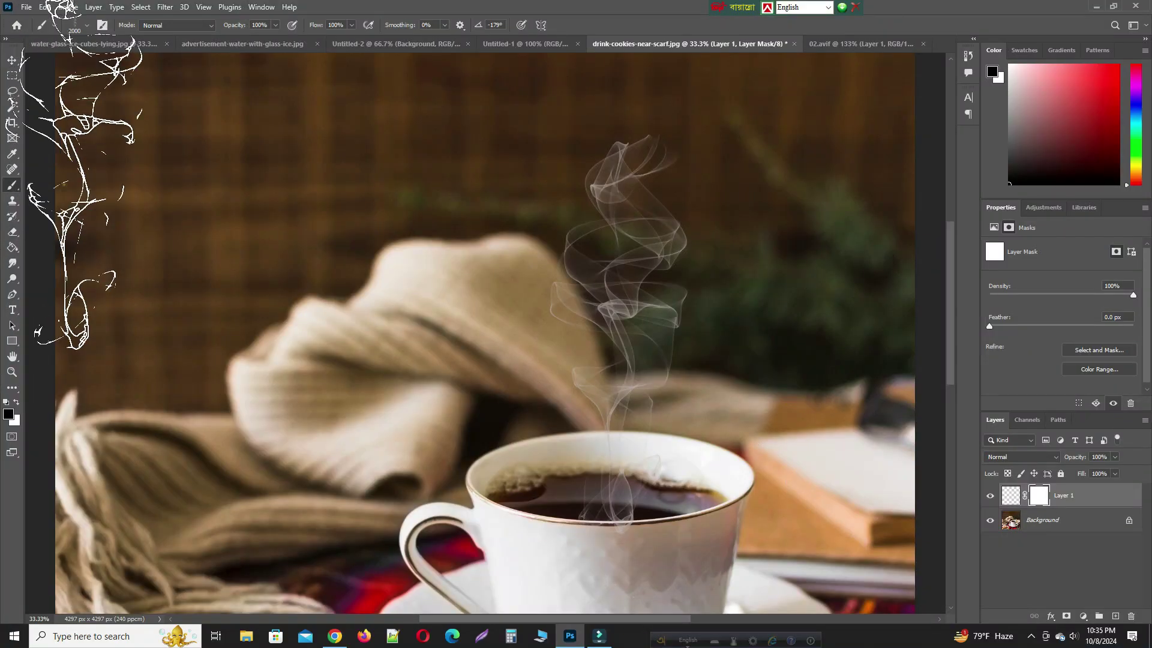
{"action": "left_click", "coordinate": [85, 24]}
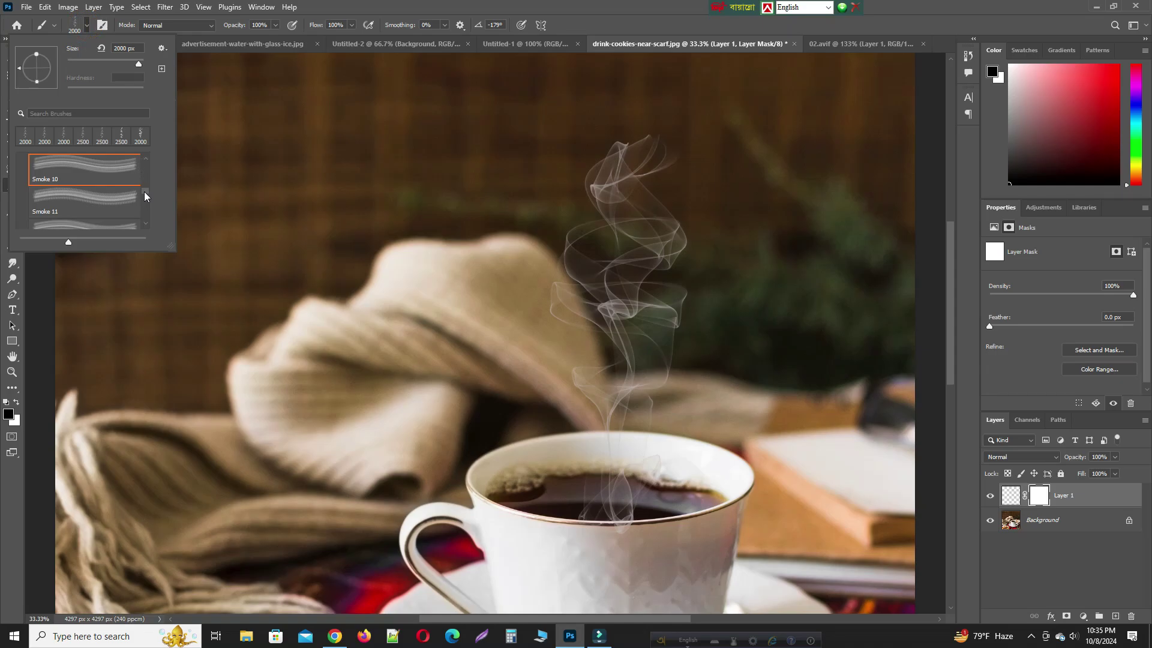
{"action": "mouse_move", "coordinate": [144, 192]}
{"action": "left_mouse_down"}
{"action": "mouse_move", "coordinate": [150, 153]}
{"action": "mouse_move", "coordinate": [145, 168]}
{"action": "left_mouse_up"}
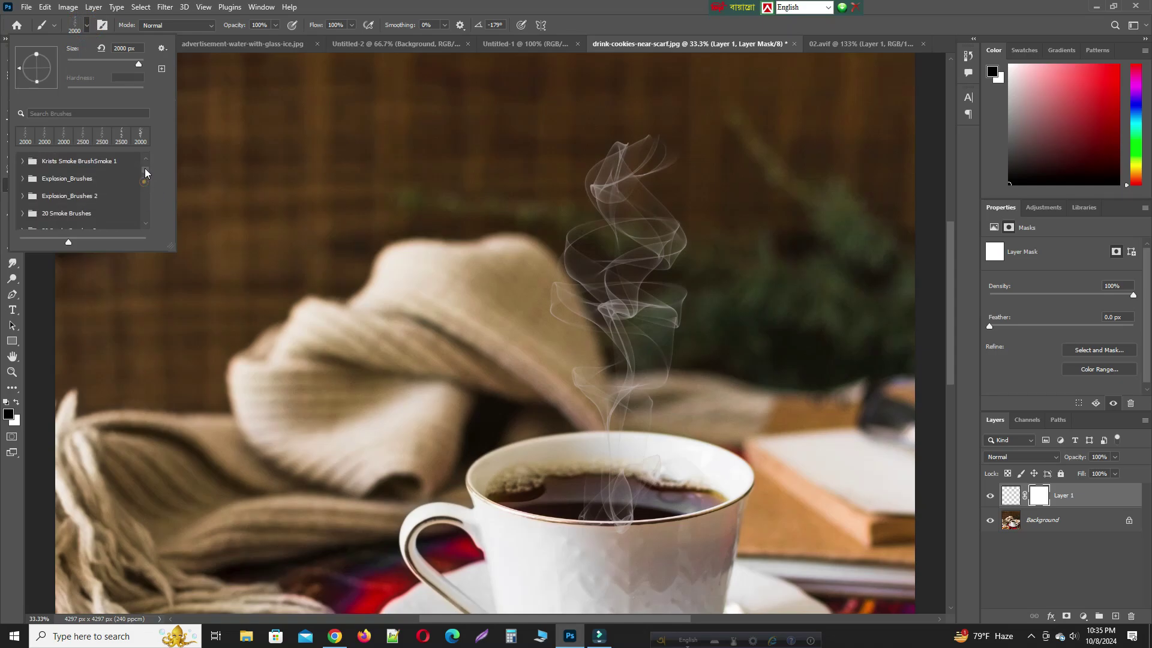
{"action": "left_click", "coordinate": [23, 162]}
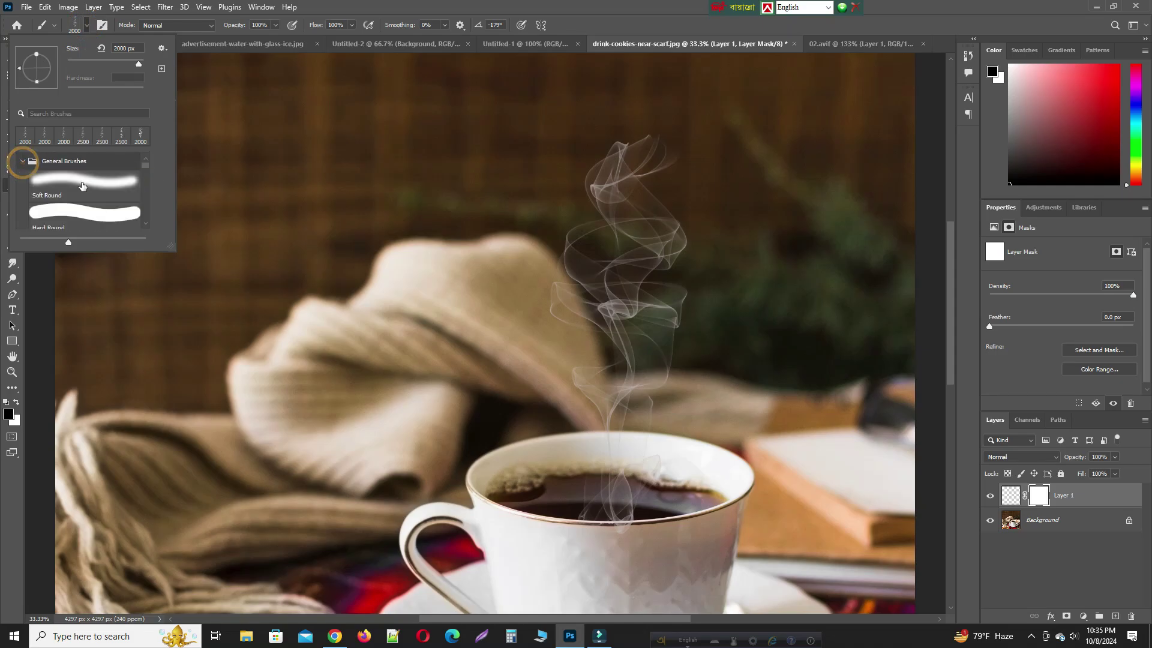
Set the soft brush size to 401 px and paint black on the mask over the smoke's lower end inside the cup.
{"action": "right_click", "coordinate": [612, 396]}
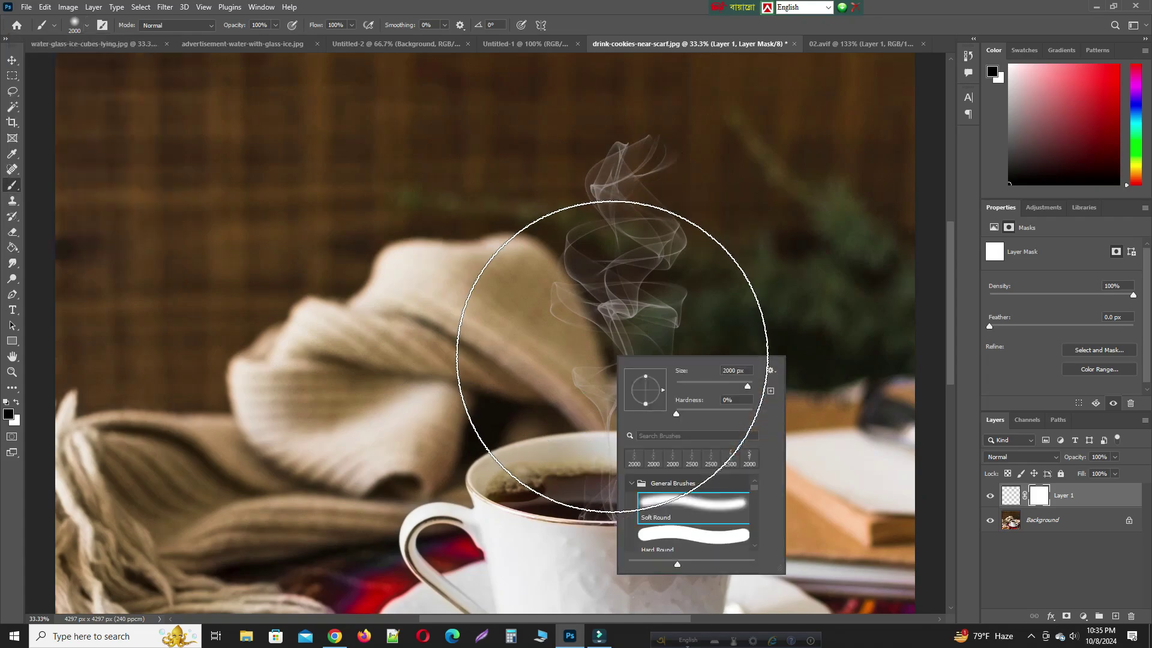
{"action": "left_click_drag", "start_coordinate": [740, 387], "coordinate": [741, 386]}
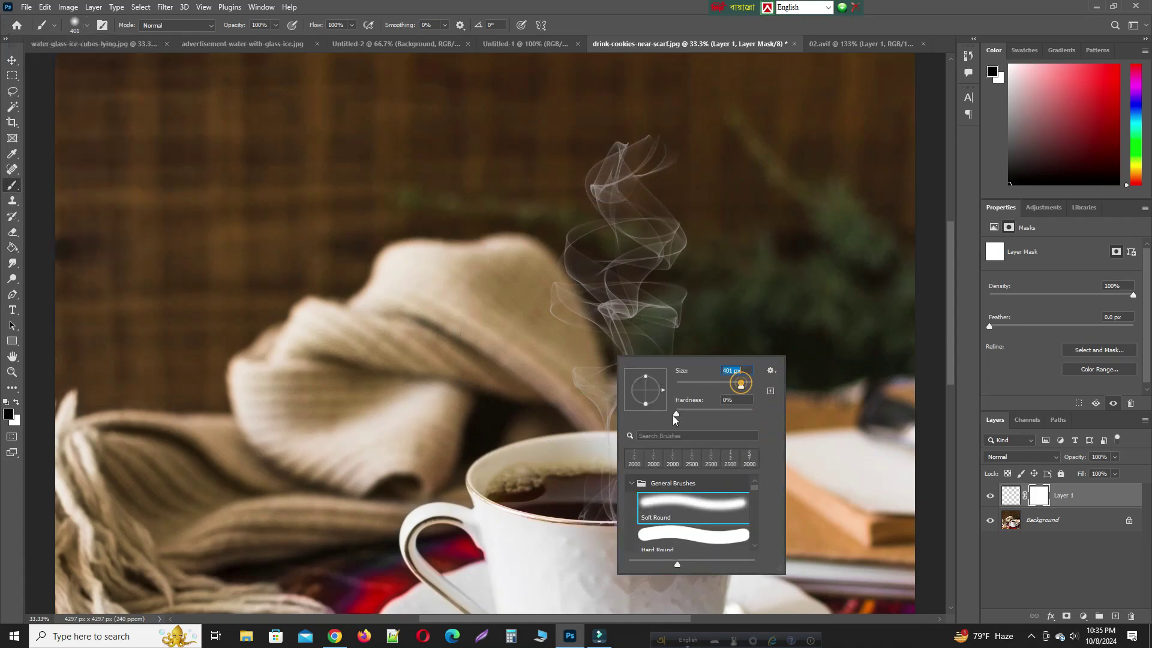
{"action": "left_click", "coordinate": [601, 509]}
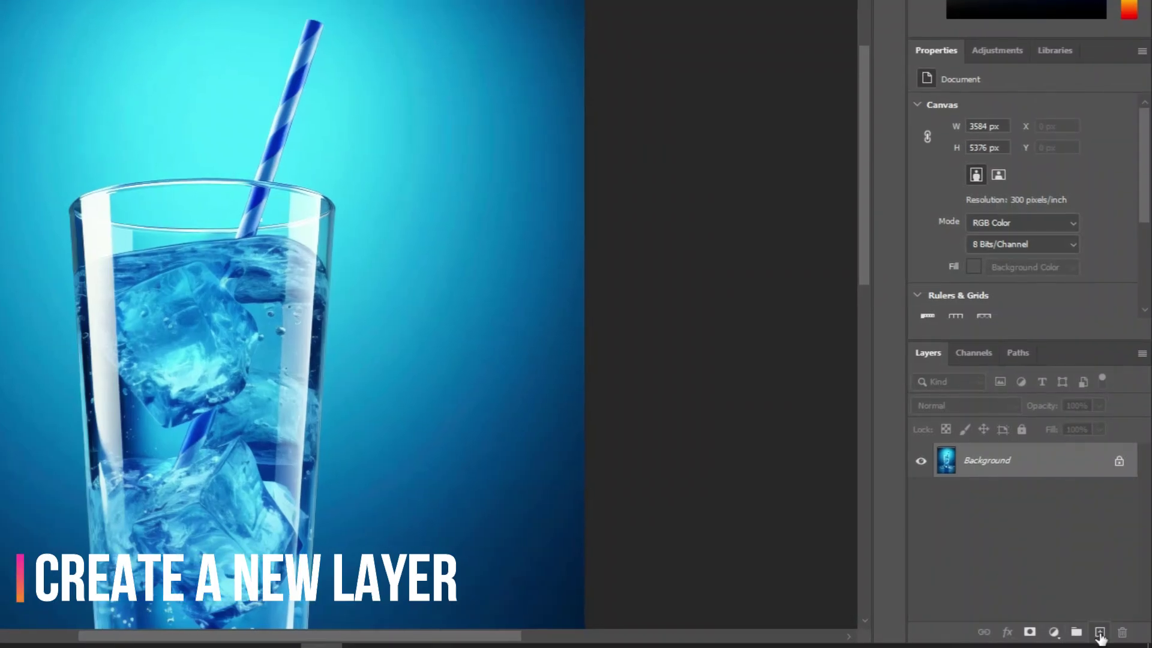
Add a new layer above the iced water glass photo and select the Splash 15 preset for the Brush tool.
{"action": "left_click", "coordinate": [1100, 633]}
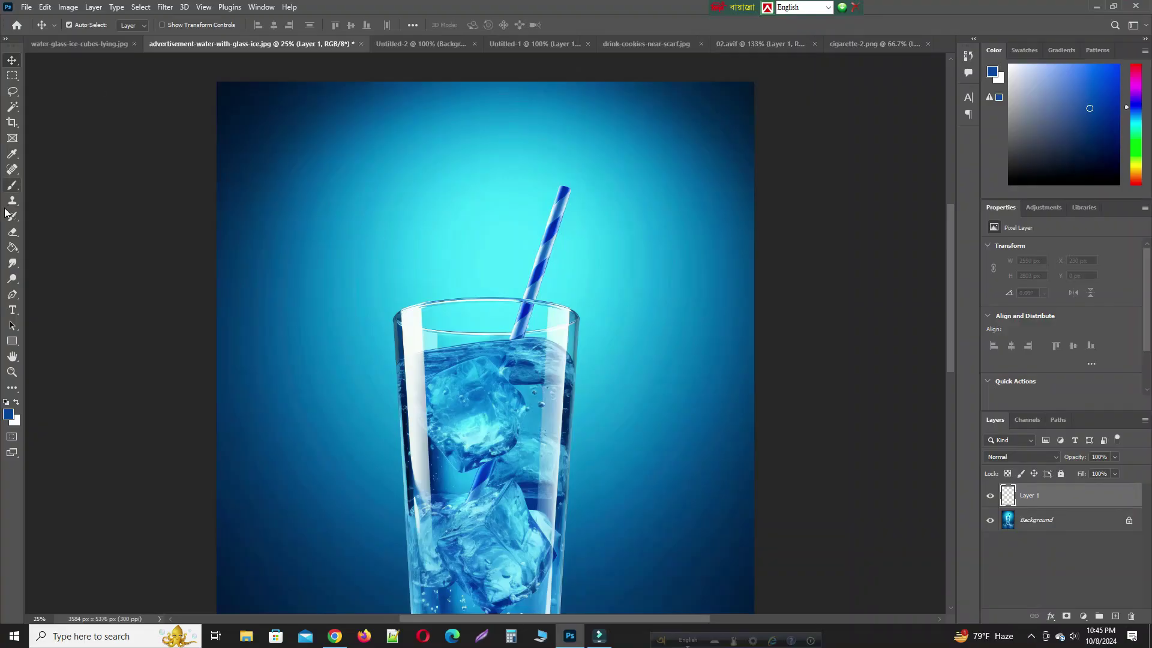
{"action": "right_click", "coordinate": [11, 191]}
{"action": "left_click", "coordinate": [51, 187]}
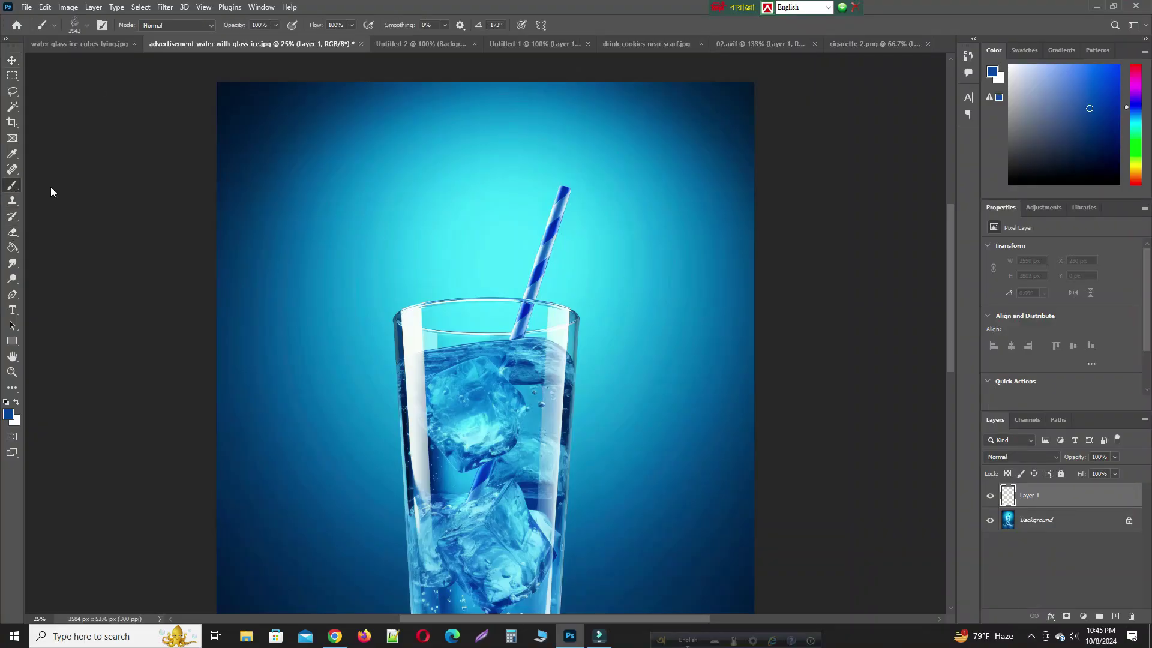
{"action": "left_click", "coordinate": [87, 26]}
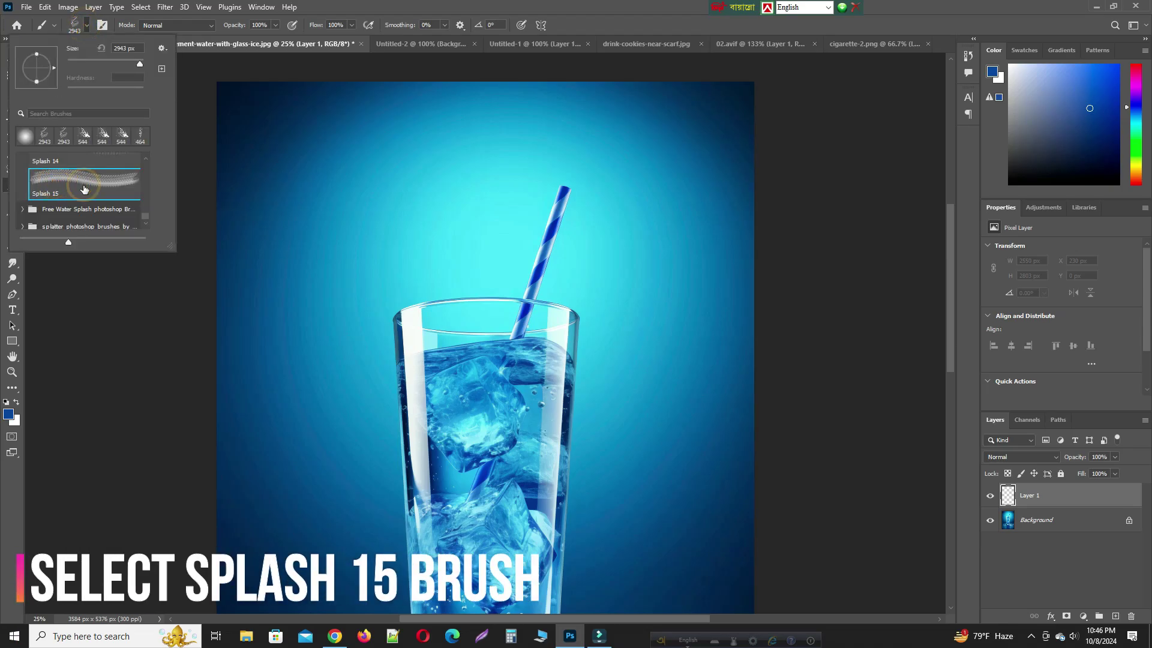
Stamp one water splash over the glass's rim in blue 2b49a1, with the splash brush at 2500 px and rotated to 178°.
{"action": "left_click", "coordinate": [9, 414]}
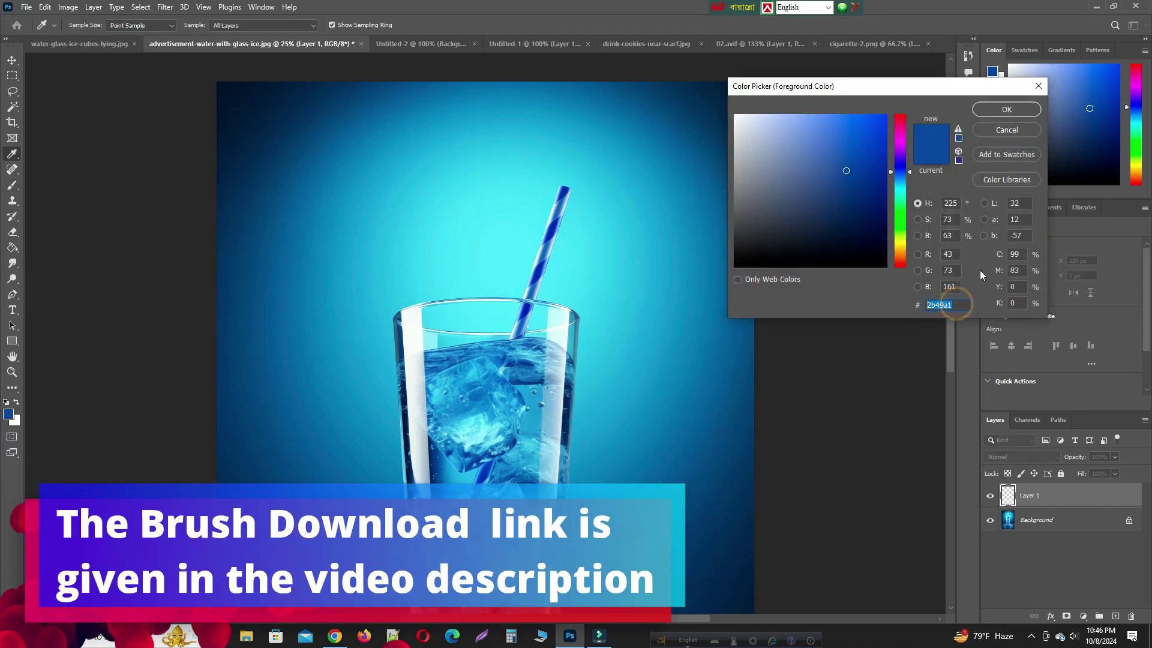
{"action": "left_click", "coordinate": [1002, 110]}
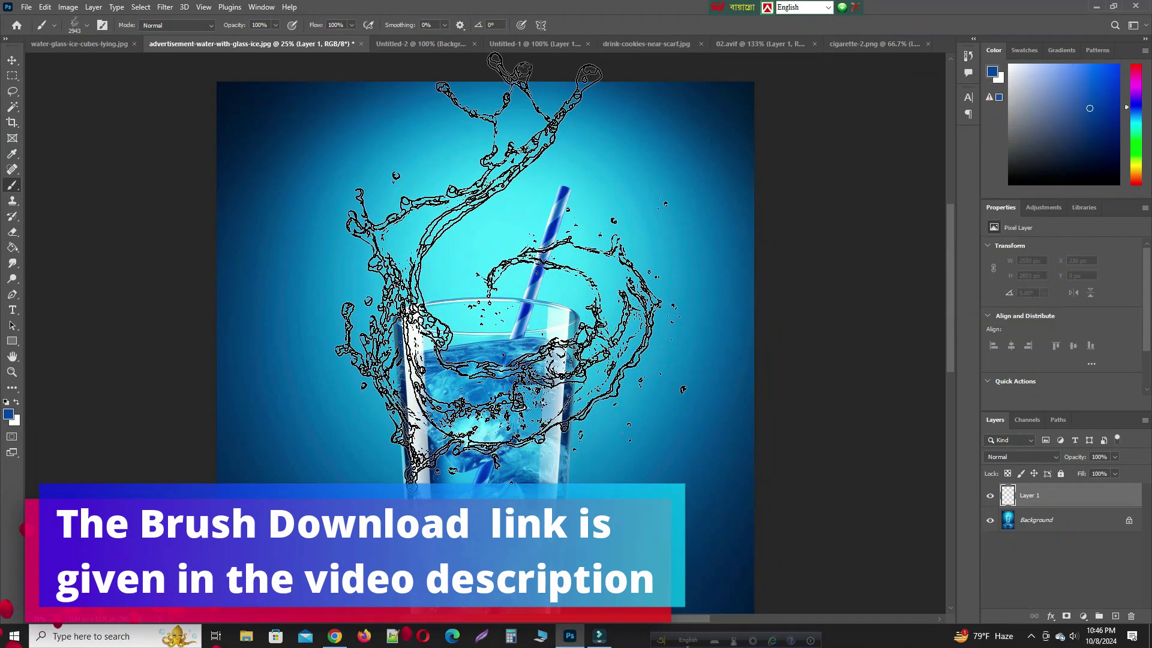
{"action": "right_click", "coordinate": [521, 273]}
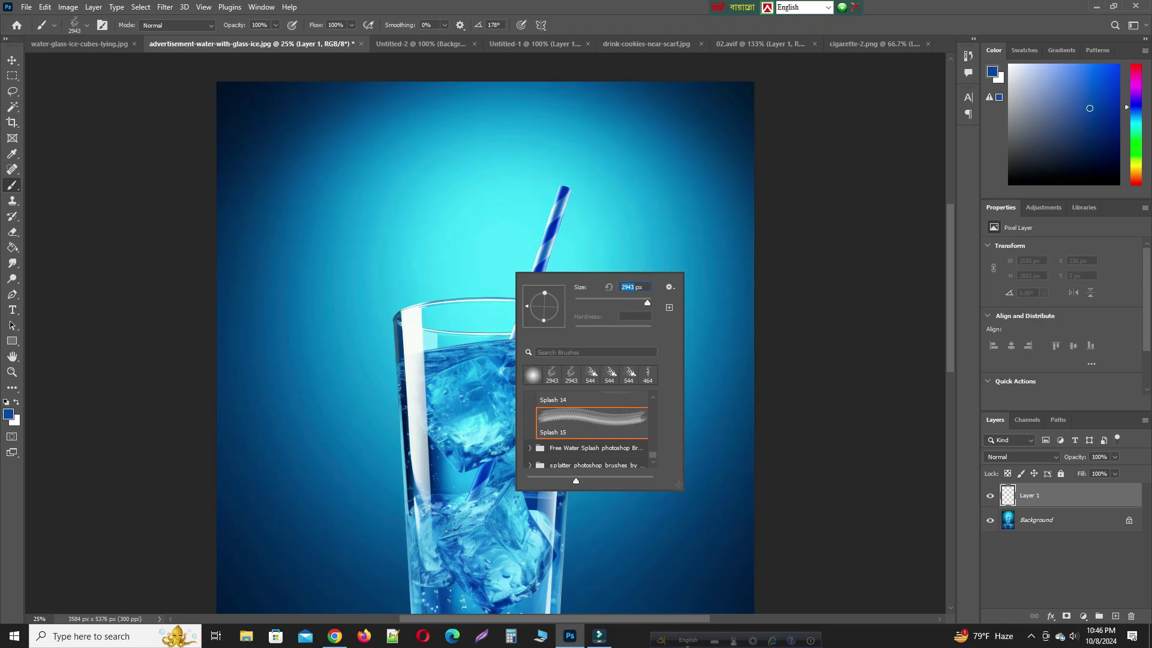
{"action": "key", "text": "Return"}
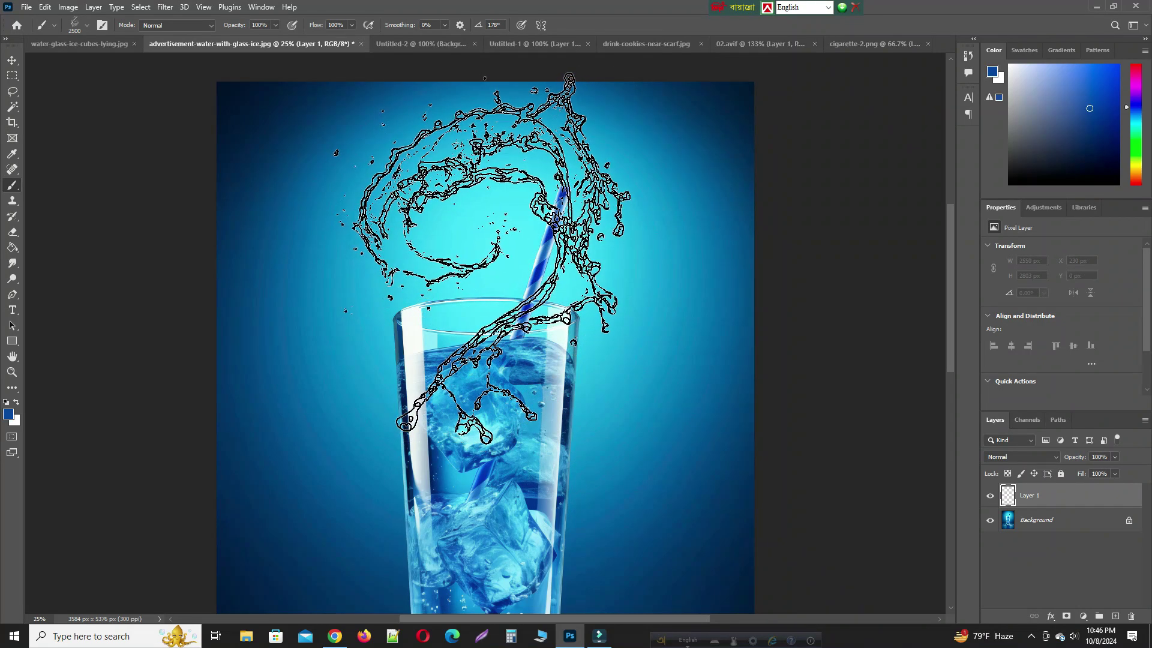
{"action": "left_click", "coordinate": [490, 258]}
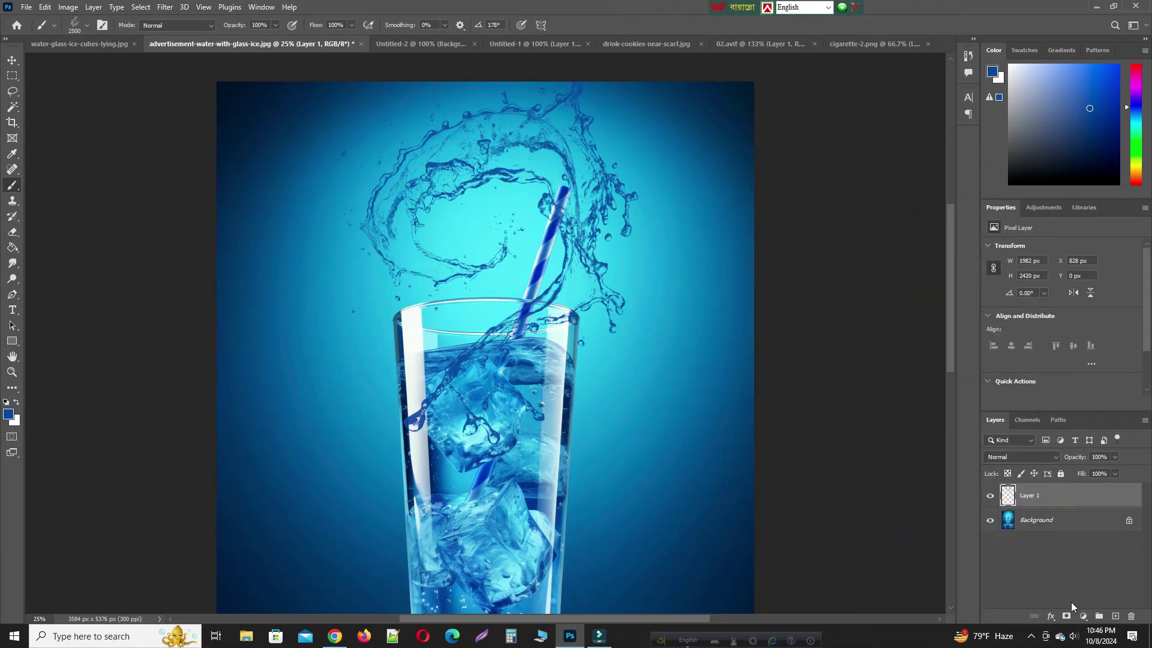
Add a layer mask to the splash layer and choose the Soft Round brush from General Brushes for painting on it.
{"action": "left_click", "coordinate": [1066, 616]}
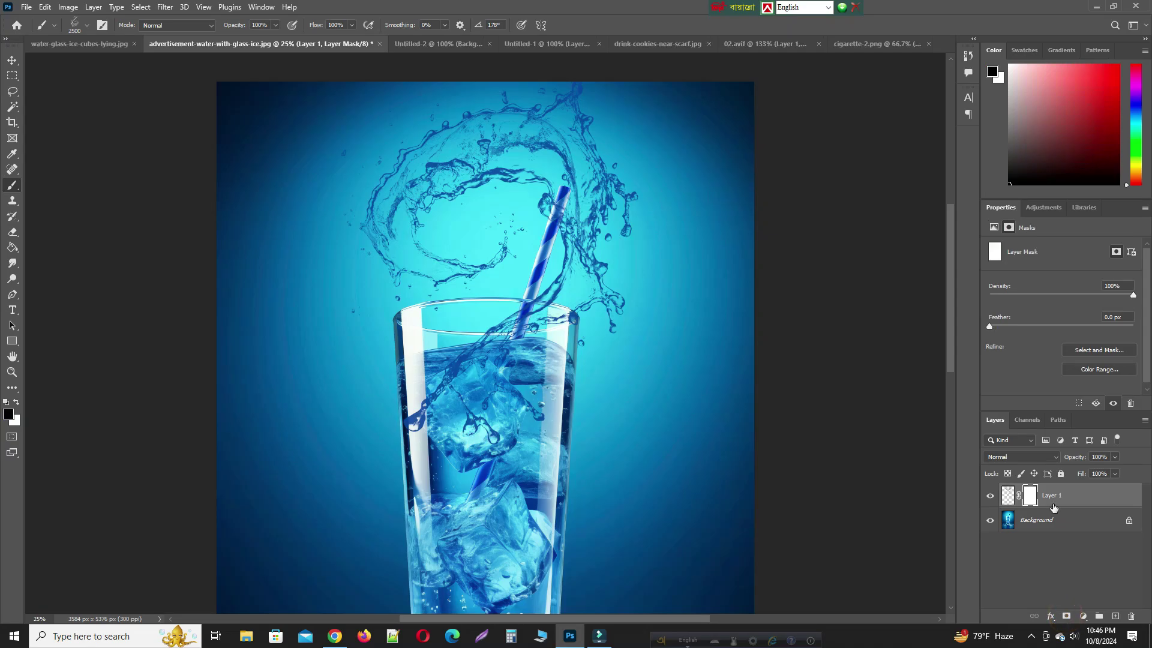
{"action": "right_click", "coordinate": [13, 188]}
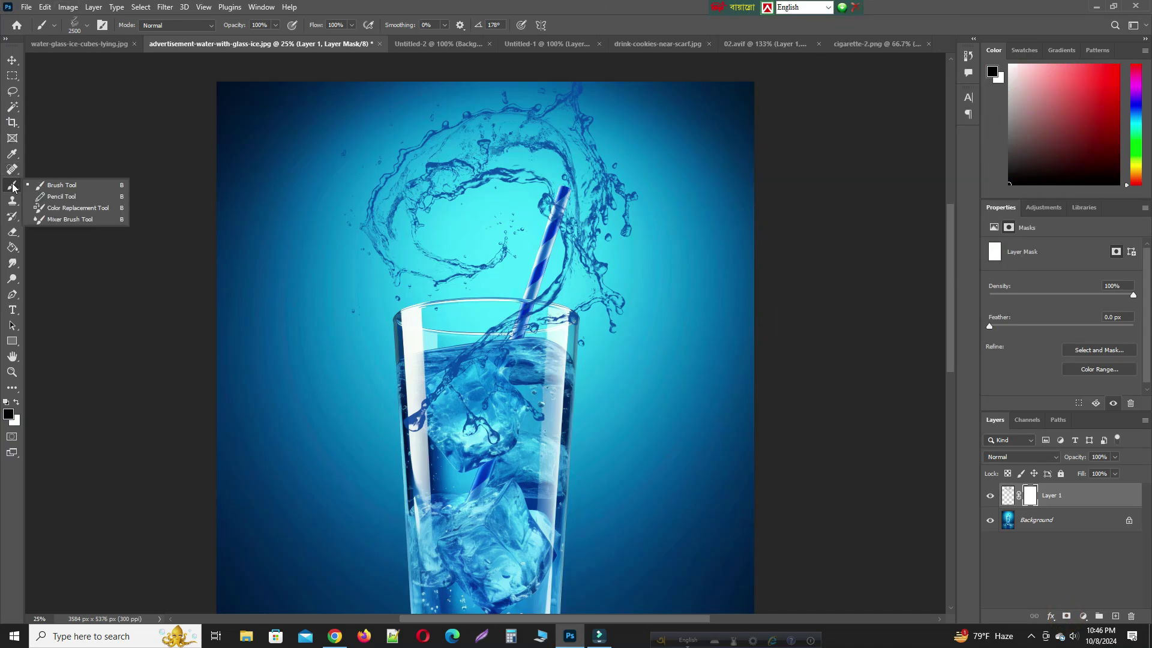
{"action": "left_click", "coordinate": [51, 186]}
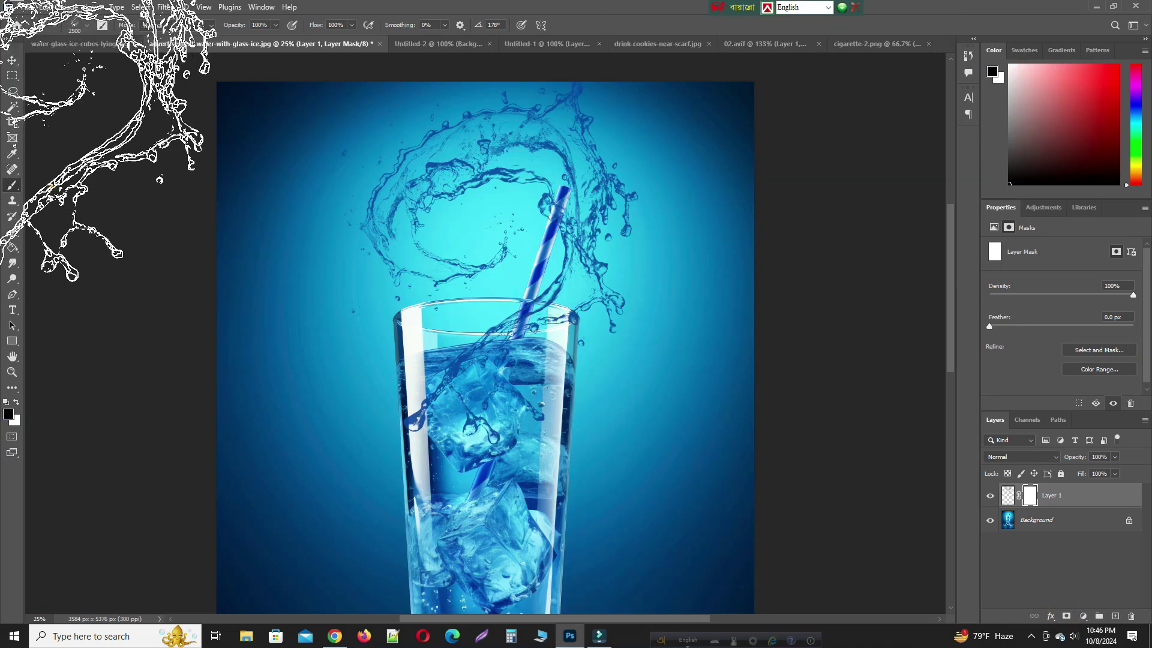
{"action": "left_click", "coordinate": [87, 27]}
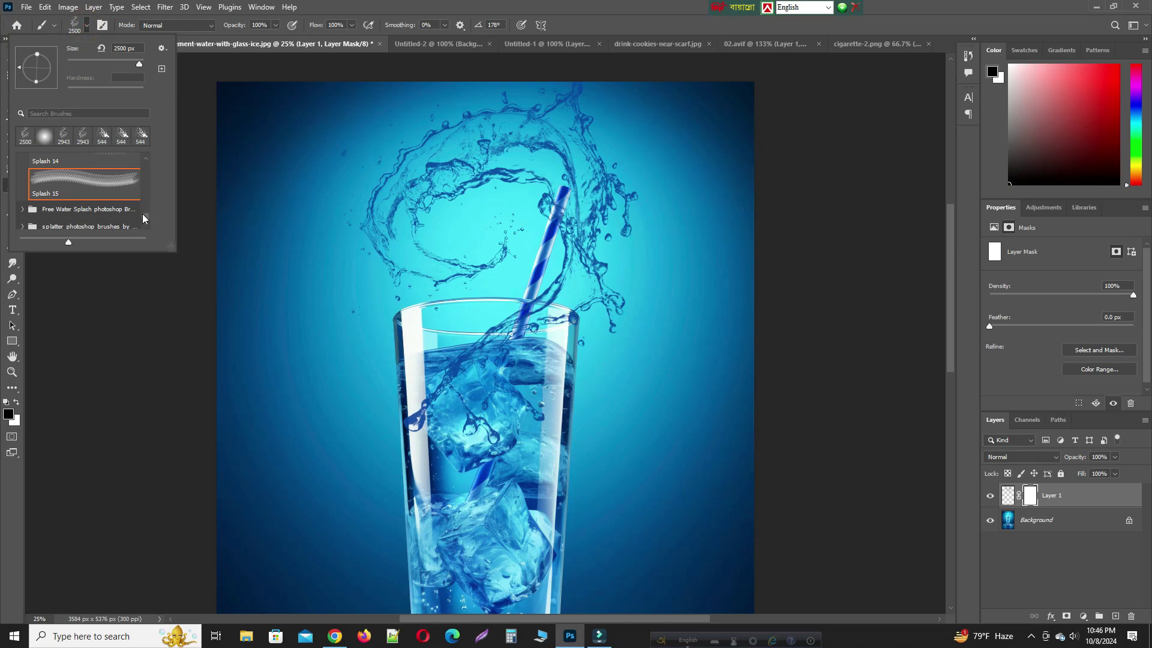
{"action": "left_click_drag", "start_coordinate": [144, 219], "coordinate": [144, 164]}
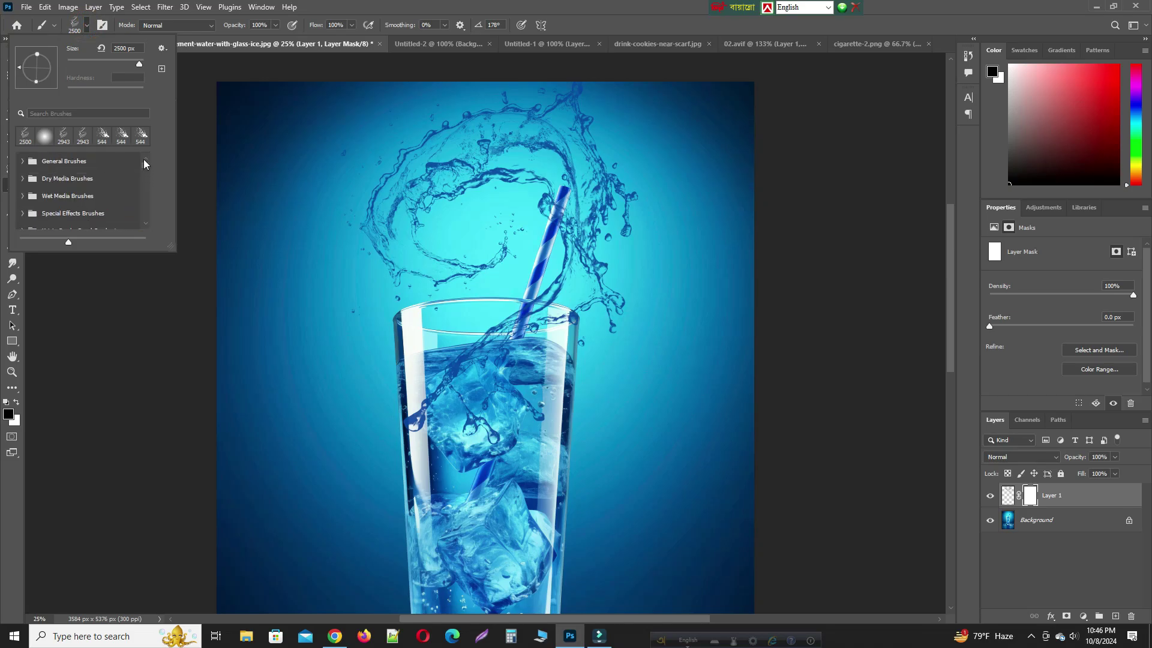
{"action": "left_click", "coordinate": [23, 162]}
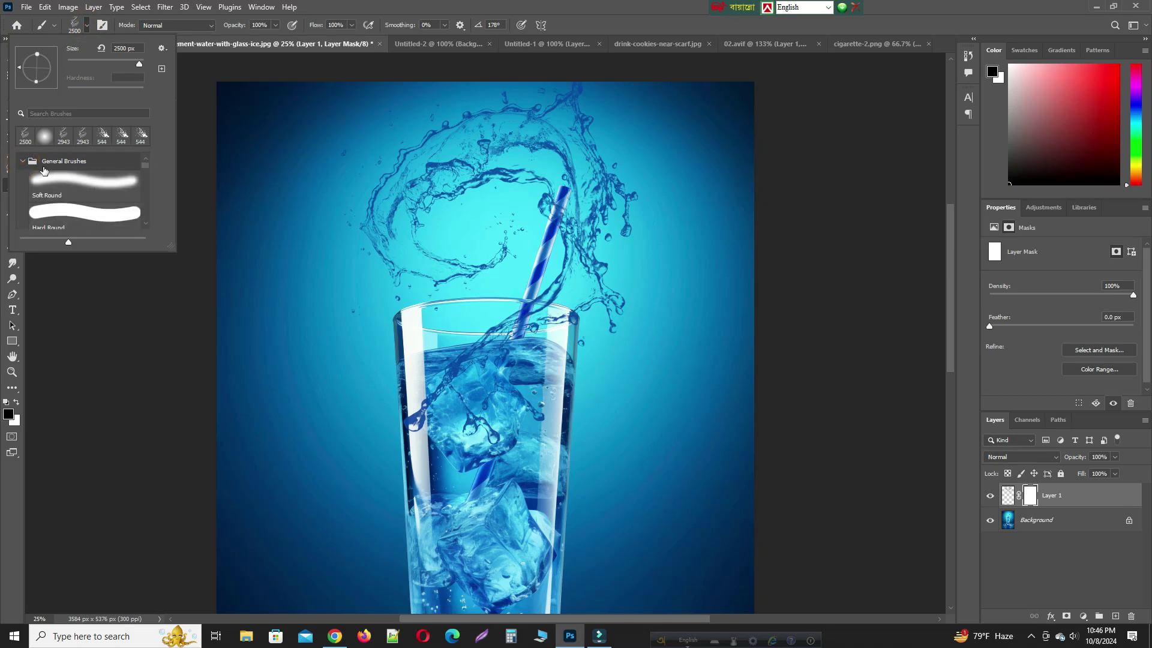
{"action": "left_click", "coordinate": [87, 178]}
{"action": "left_click", "coordinate": [424, 489]}
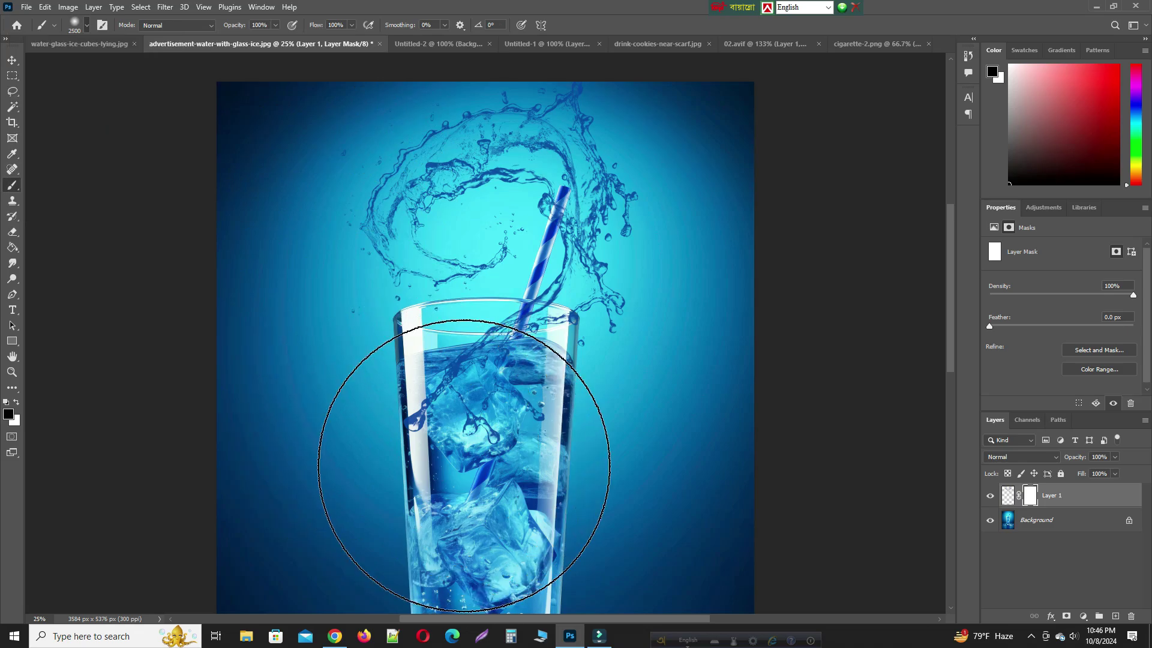
Set the soft brush size to 464 px and paint black on the mask over the splash's lower-left tip inside the glass.
{"action": "right_click", "coordinate": [471, 408]}
{"action": "left_click", "coordinate": [595, 431]}
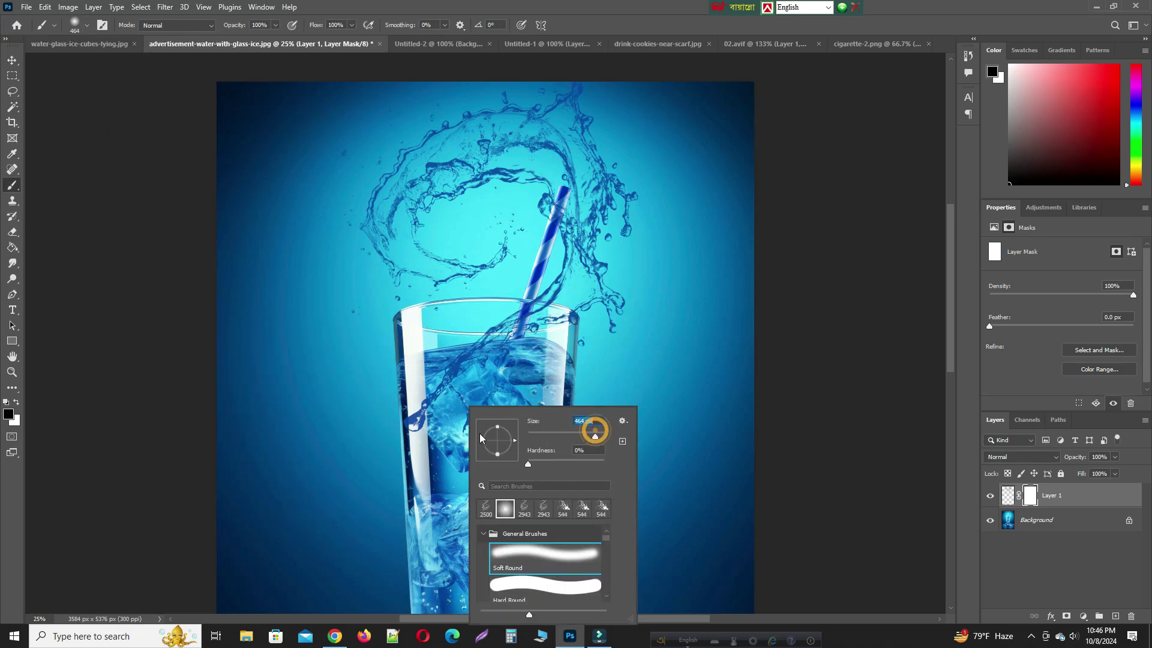
{"action": "left_click", "coordinate": [418, 418]}
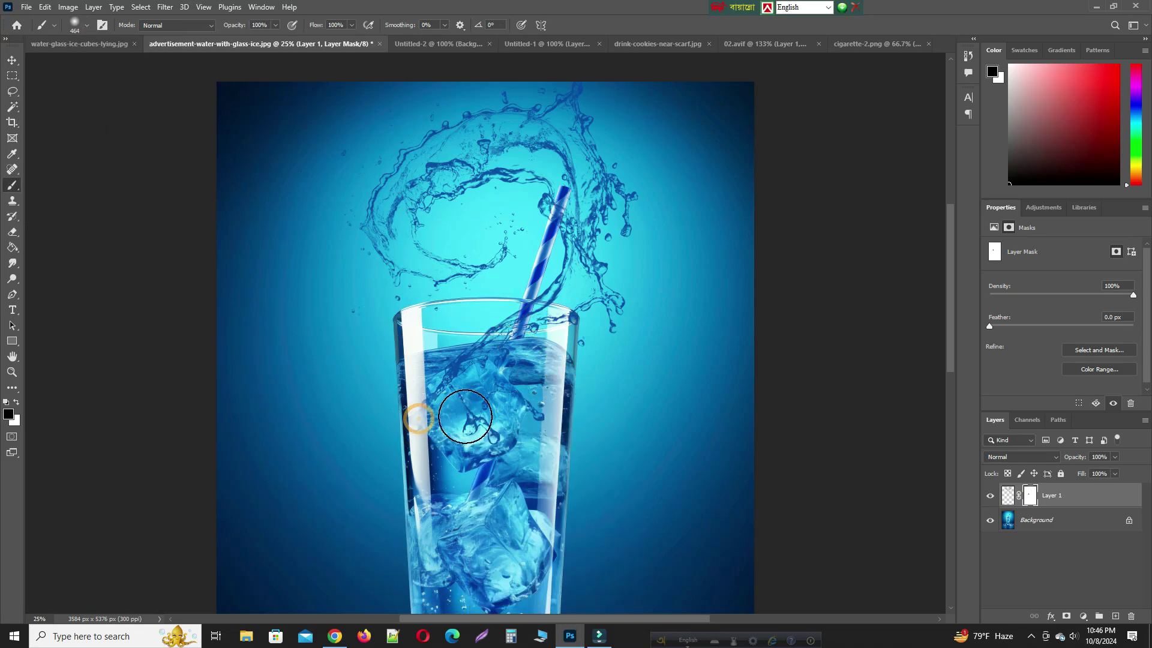
Set the soft brush size to 511 px and mask out the splash over the upper ice cube and along the glass's right edge.
{"action": "right_click", "coordinate": [474, 408]}
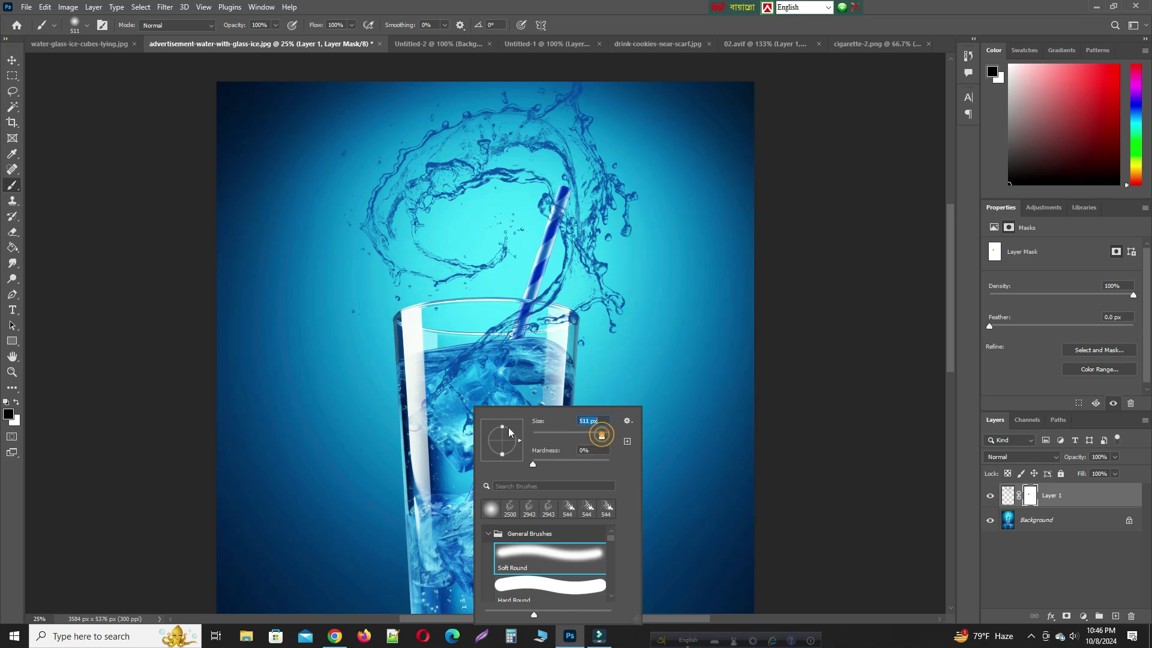
{"action": "left_click", "coordinate": [472, 409]}
{"action": "left_click", "coordinate": [471, 408]}
{"action": "left_click", "coordinate": [521, 406]}
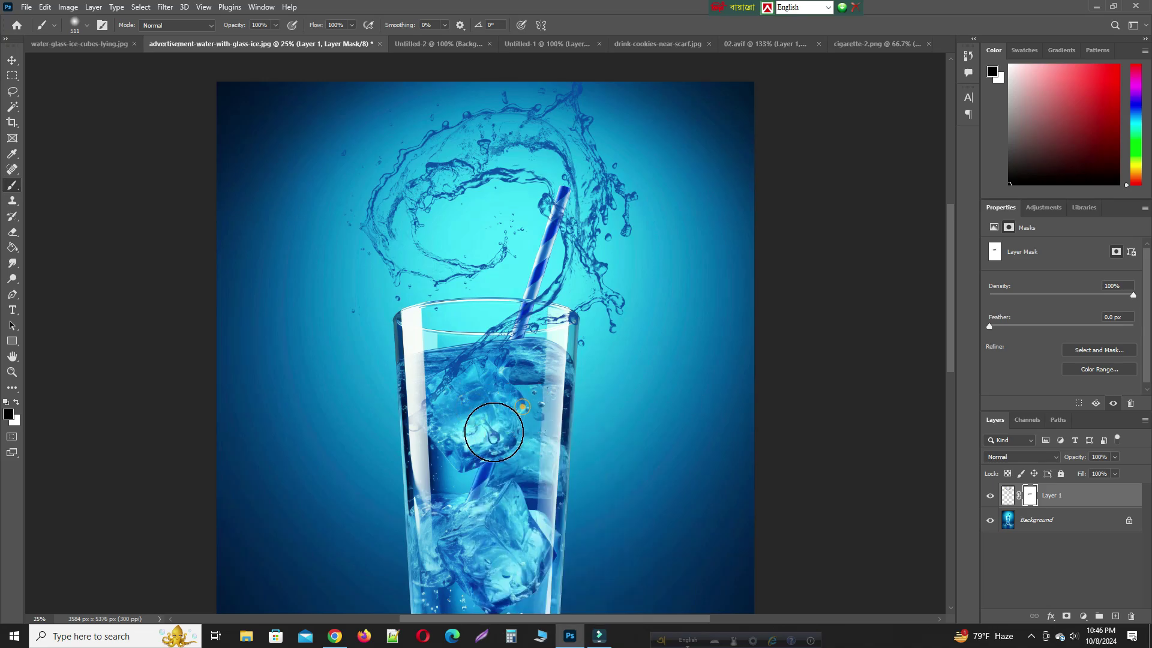
{"action": "left_click", "coordinate": [488, 434]}
{"action": "left_click", "coordinate": [493, 362]}
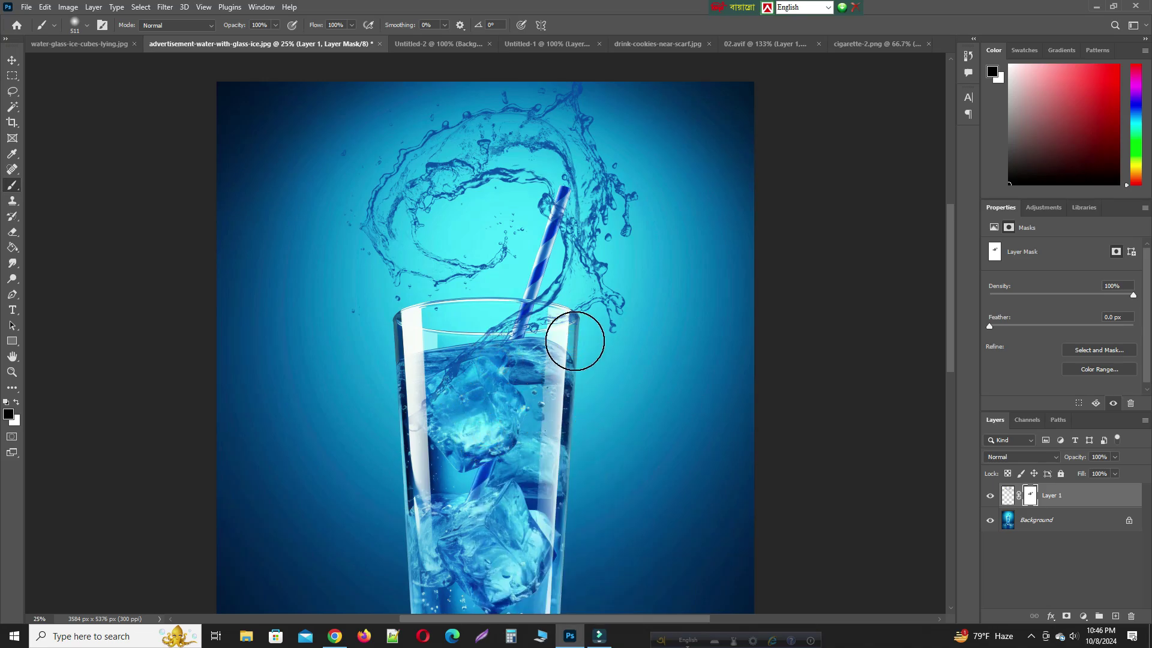
{"action": "left_click", "coordinate": [574, 341]}
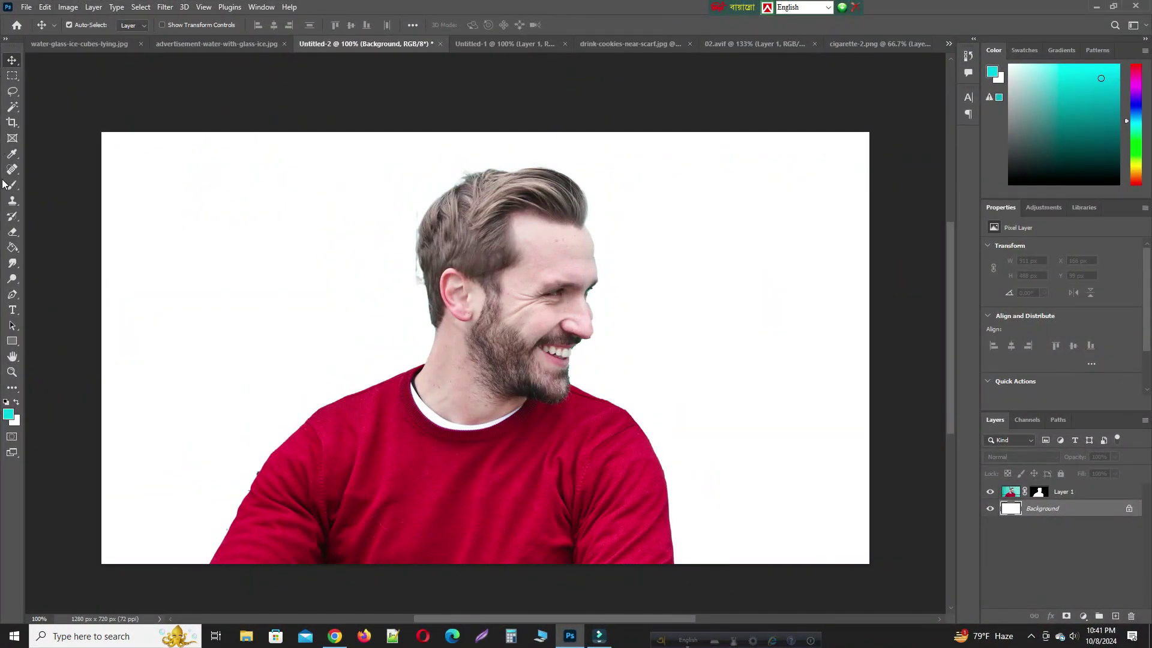
In the portrait document Untitled-2, choose the splat11 preset for the Brush tool with cyan 25d2e1 as the foreground colour.
{"action": "left_click", "coordinate": [12, 185]}
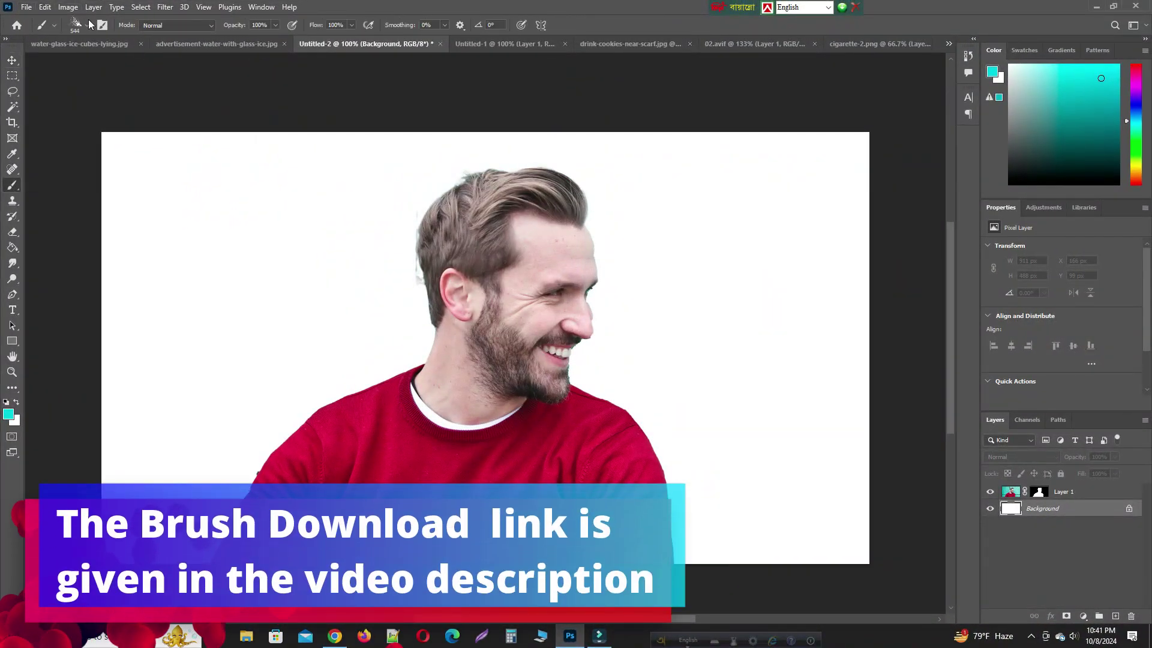
{"action": "left_click", "coordinate": [88, 24]}
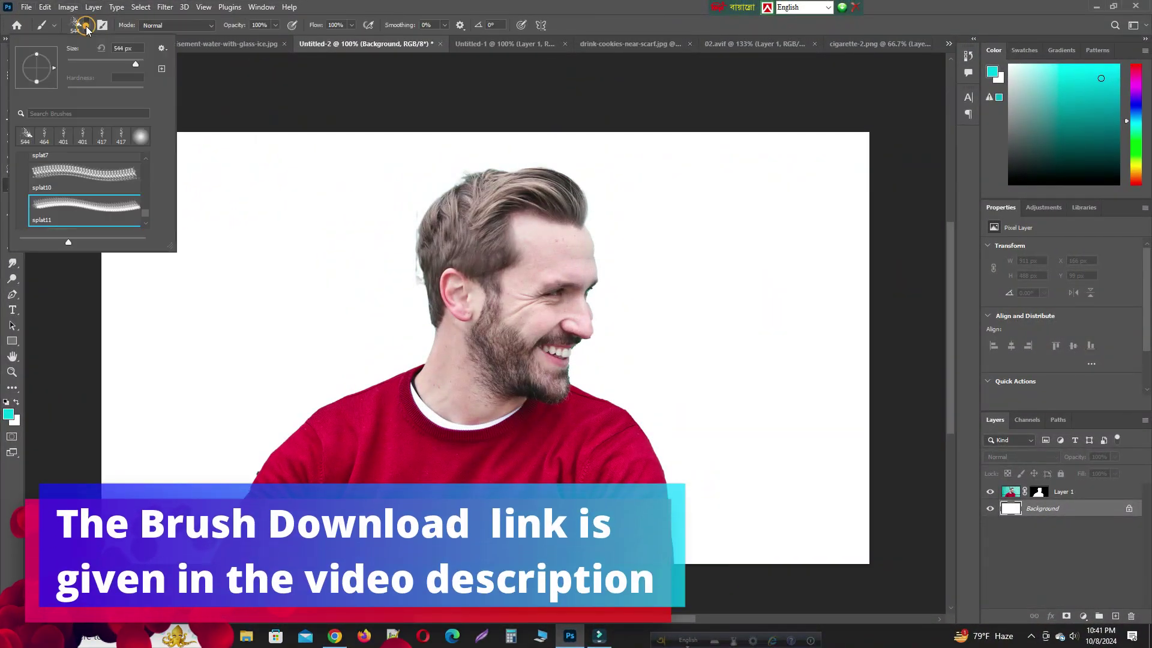
{"action": "left_click", "coordinate": [55, 217]}
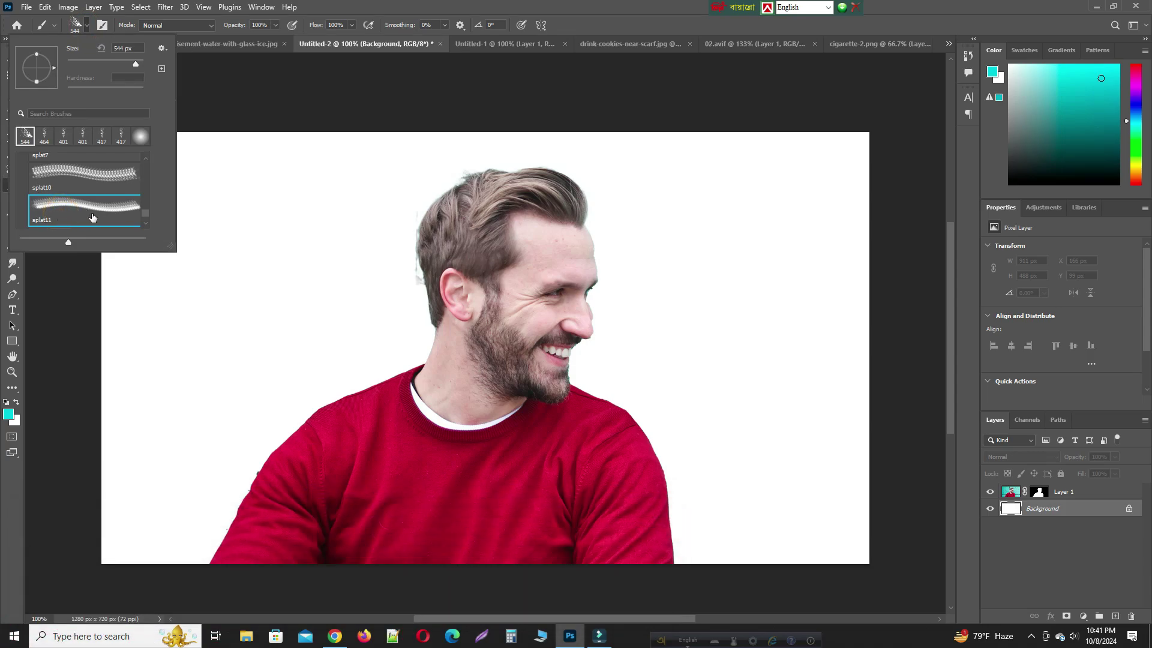
{"action": "left_click", "coordinate": [10, 421]}
{"action": "left_click", "coordinate": [9, 421]}
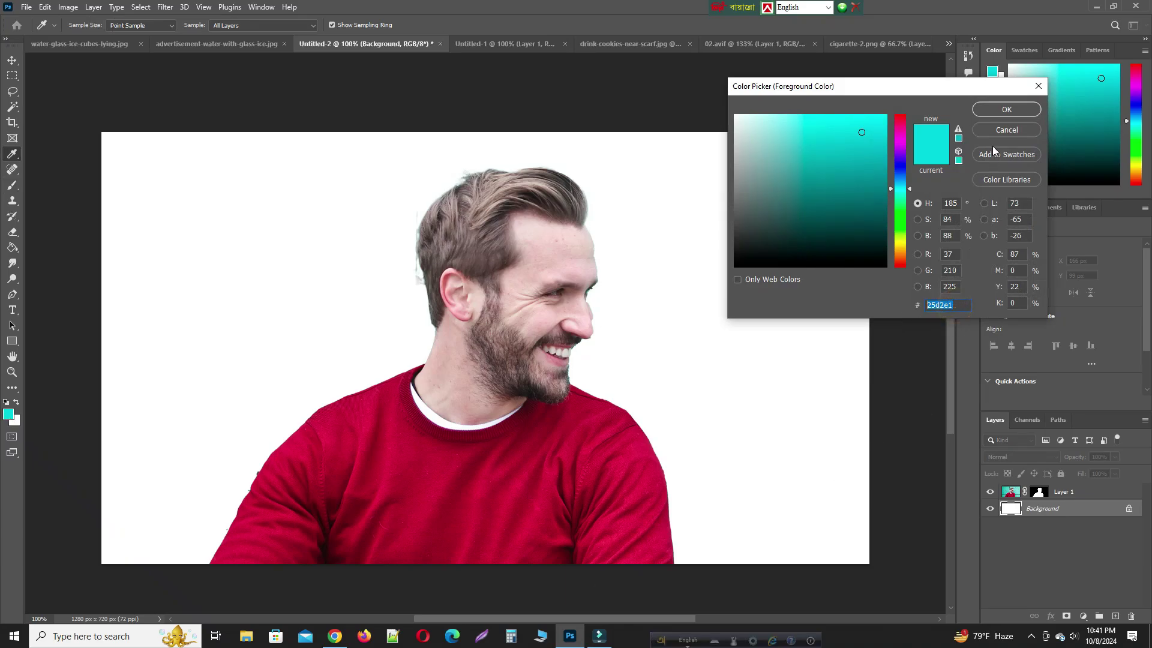
{"action": "left_click", "coordinate": [1006, 110]}
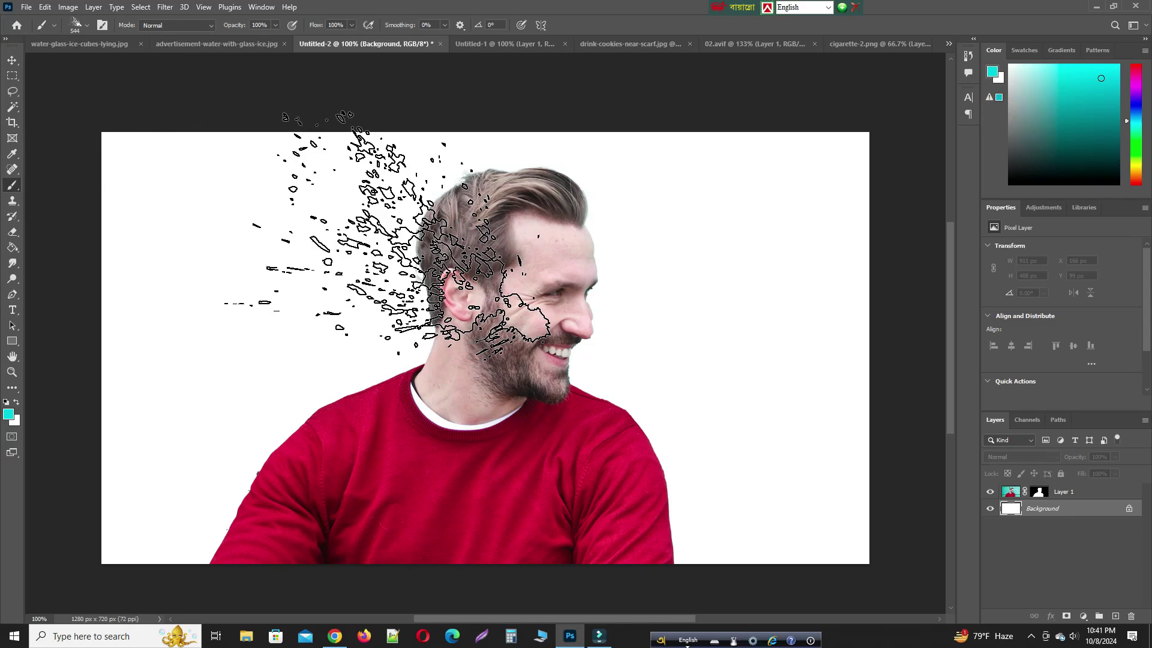
Stamp one cyan splatter on the Background layer behind the man's head, with brush opacity and flow at 100%.
{"action": "left_click", "coordinate": [276, 26]}
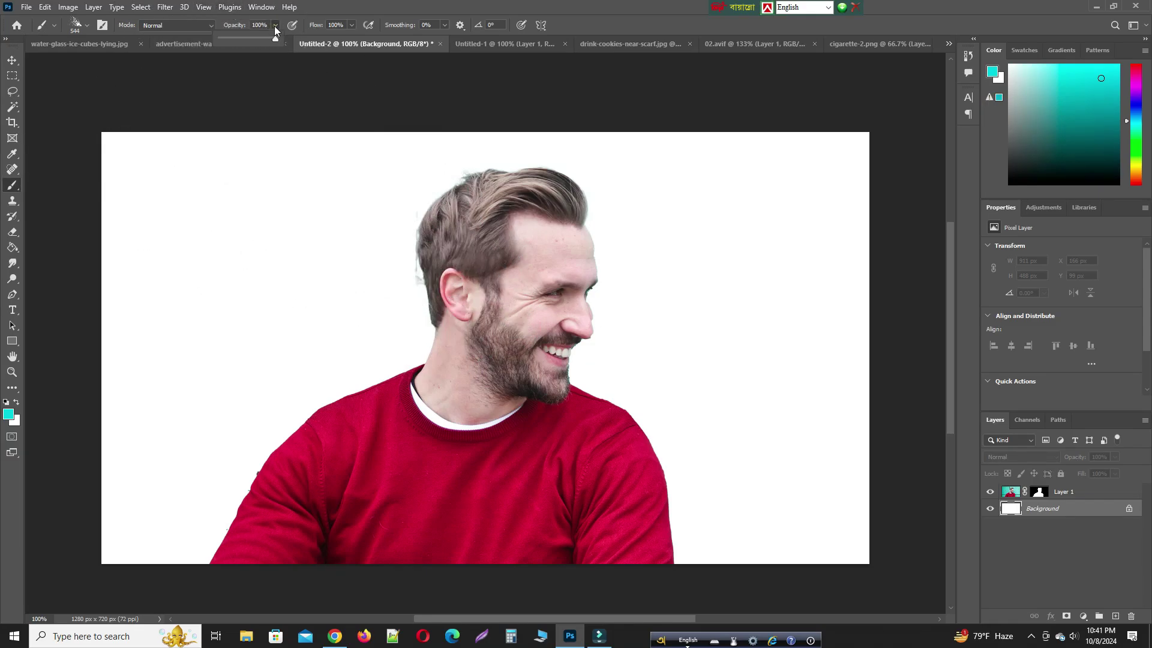
{"action": "left_click", "coordinate": [351, 26]}
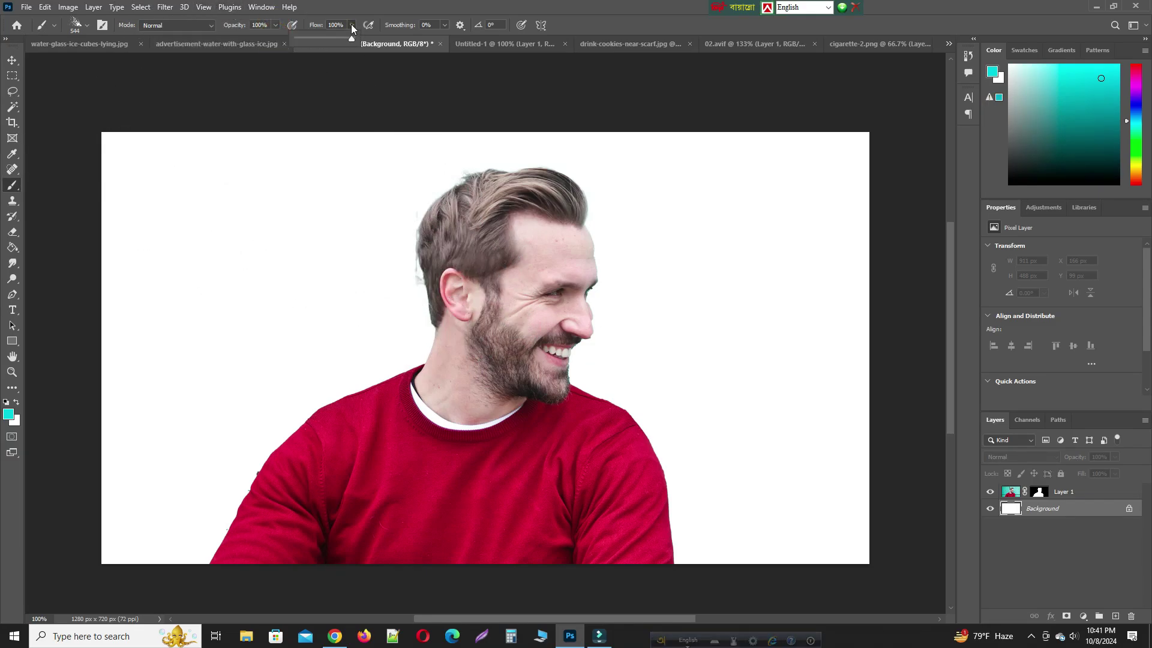
{"action": "left_click_drag", "start_coordinate": [349, 39], "coordinate": [353, 38]}
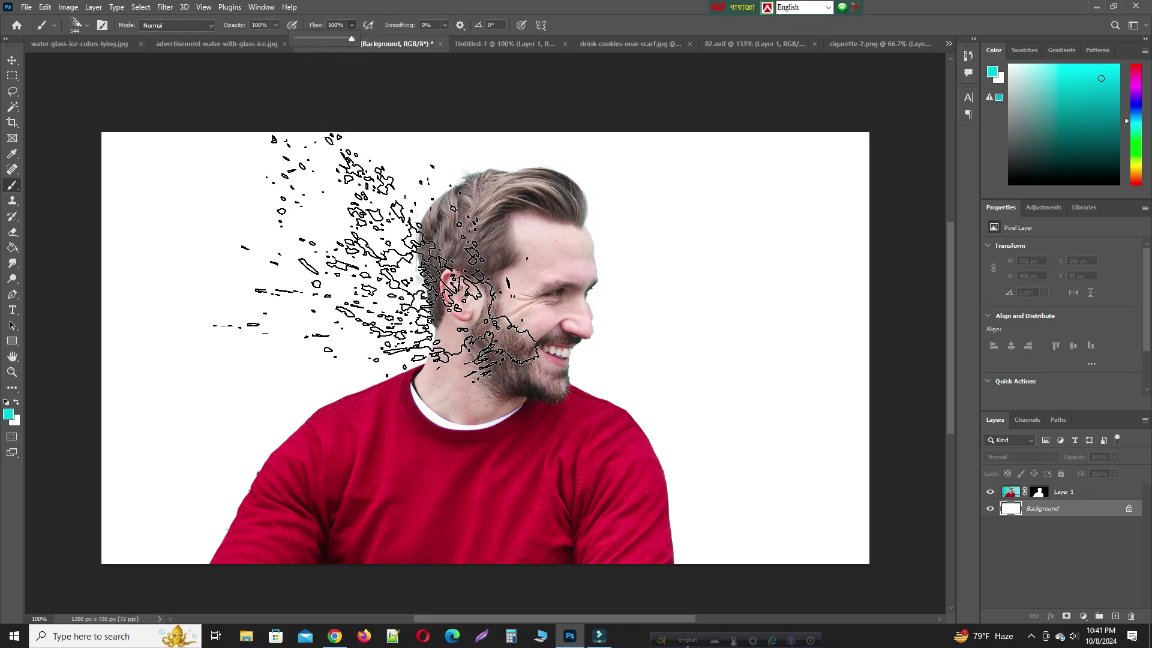
{"action": "left_click", "coordinate": [375, 256]}
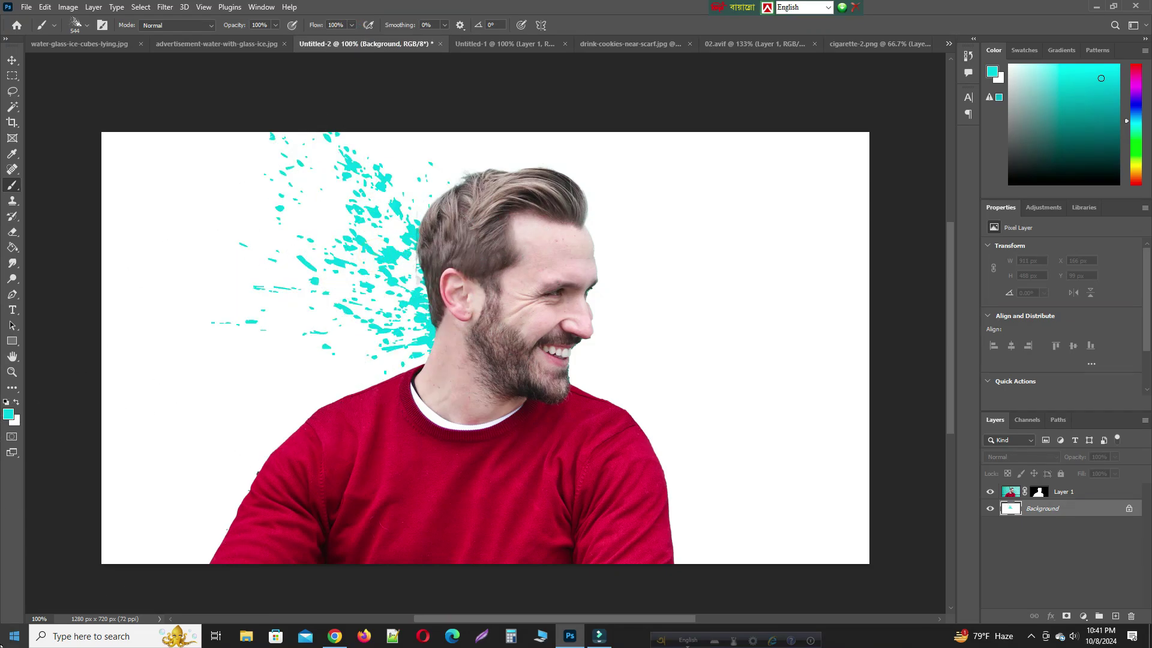
Sample the red b7133e from the man's sweater as the foreground colour.
{"action": "left_click", "coordinate": [9, 416]}
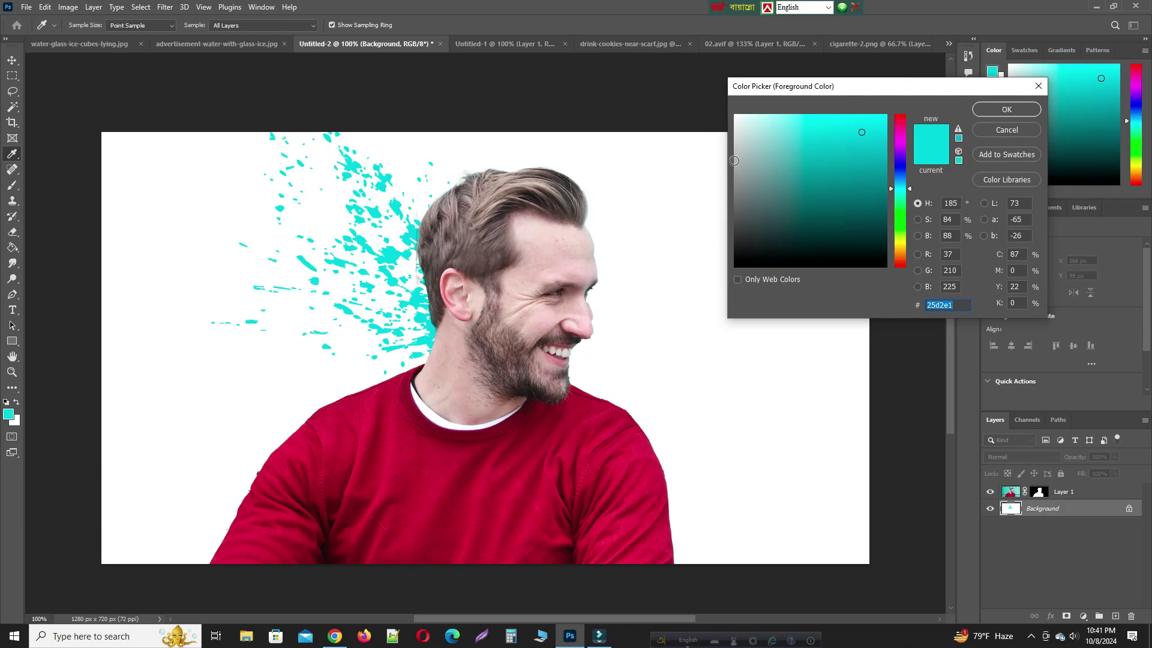
{"action": "left_click", "coordinate": [576, 411]}
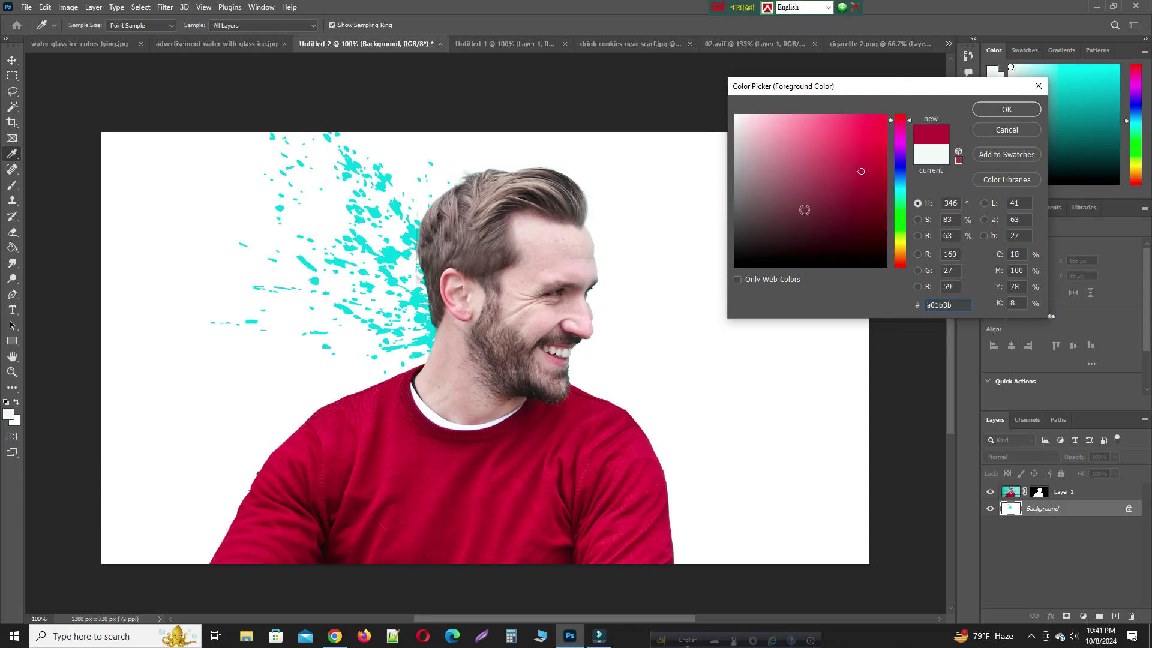
{"action": "left_click", "coordinate": [588, 450]}
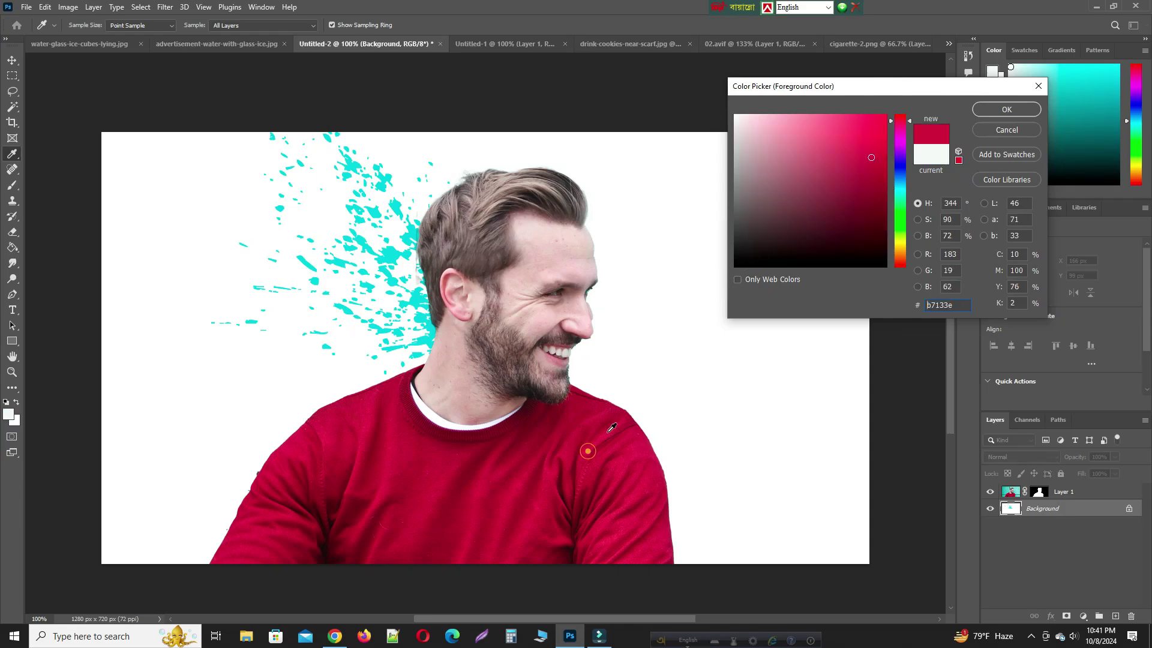
{"action": "left_click", "coordinate": [1005, 108]}
Rotate the splatter brush to 163° and stamp one red splatter on the Background layer beside the man's chin and right-hand shoulder.
{"action": "key", "text": "b"}
{"action": "right_click", "coordinate": [573, 231]}
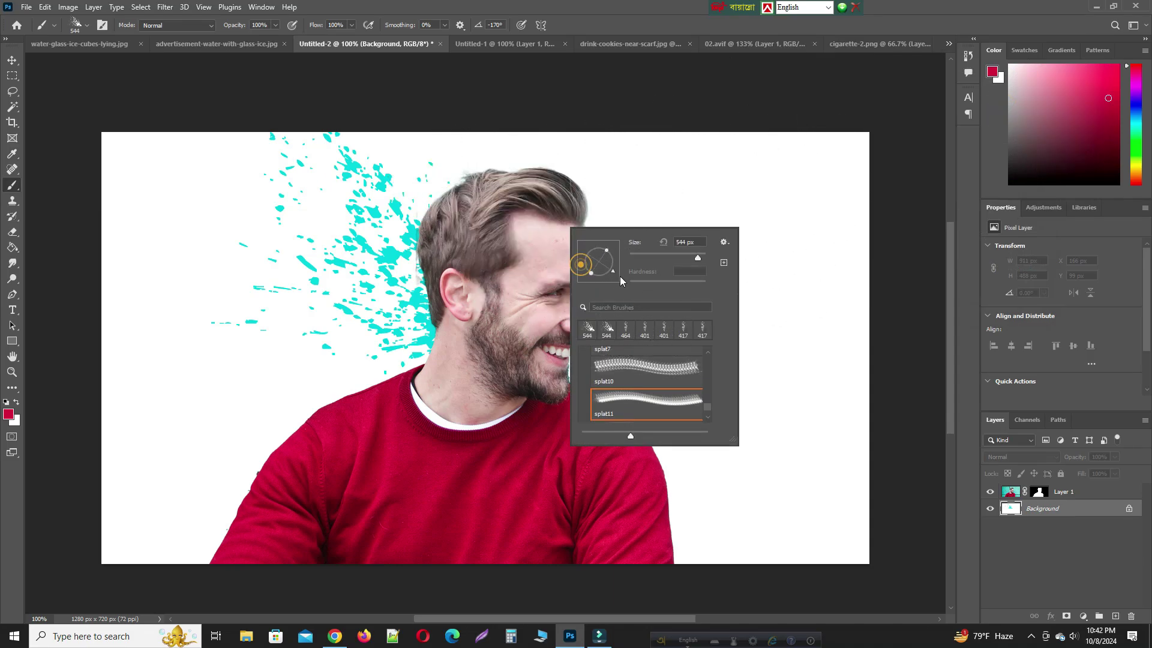
{"action": "left_click_drag", "start_coordinate": [571, 272], "coordinate": [582, 256]}
{"action": "key", "text": "Return"}
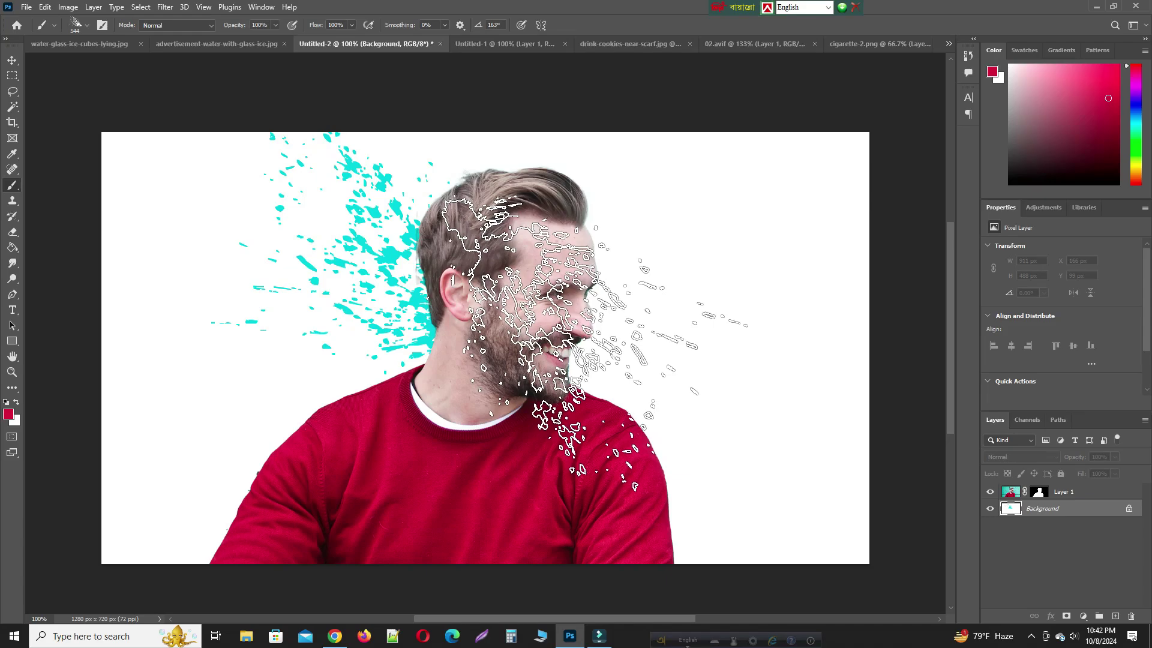
{"action": "left_click", "coordinate": [601, 432]}
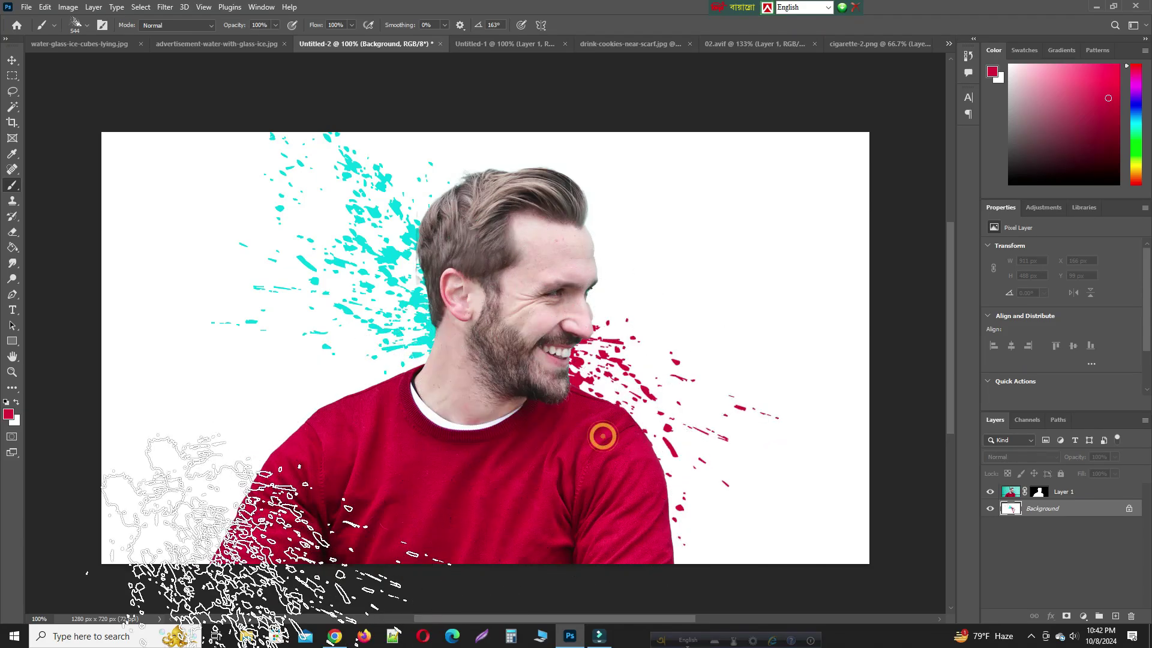